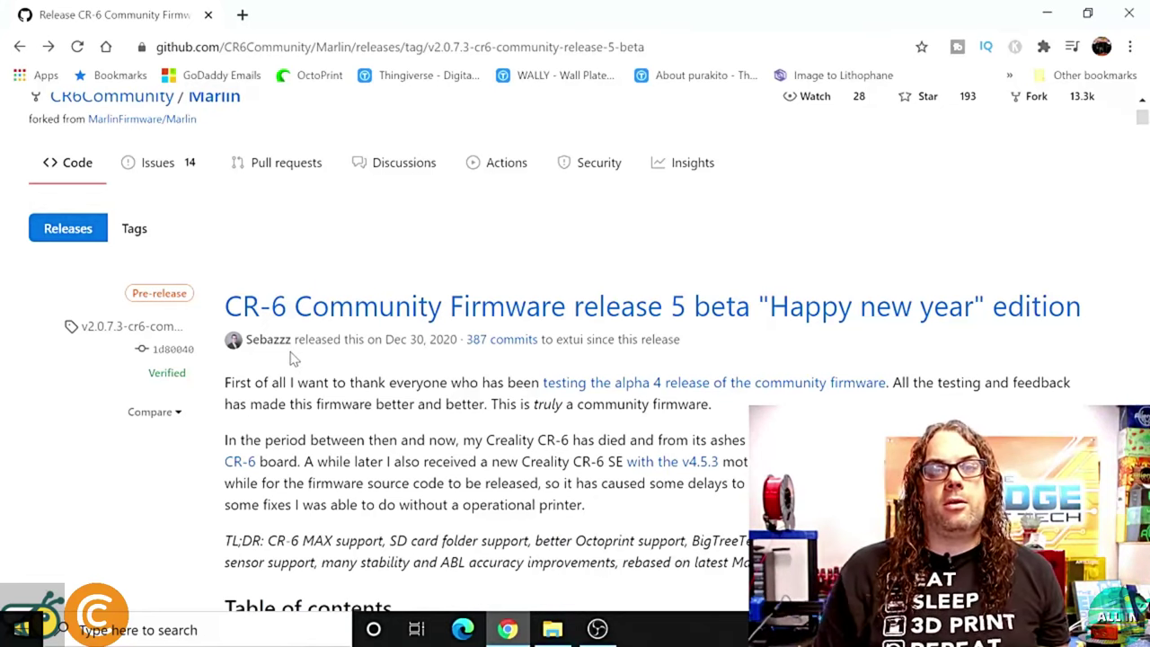
# Step: Read through the CR-6 Community Firmware release 5 beta notes, including the user interface, Creality firmware comparison and FAQ sections
pyautogui.scroll(-3, 292, 358)
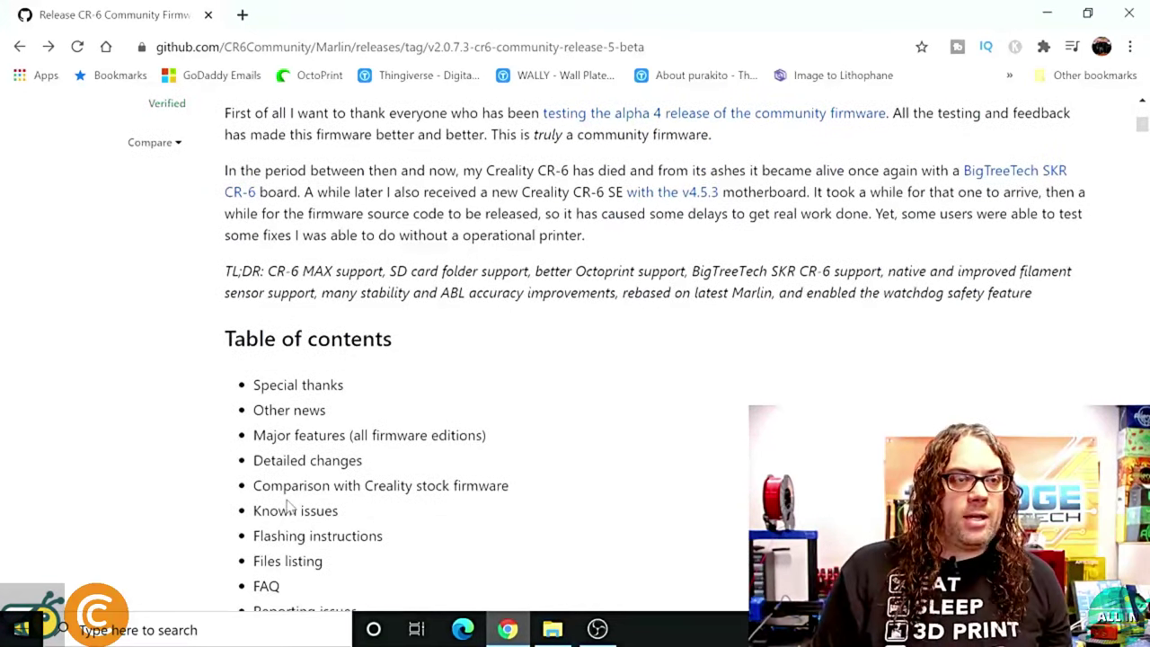
pyautogui.scroll(-6, 343, 479)
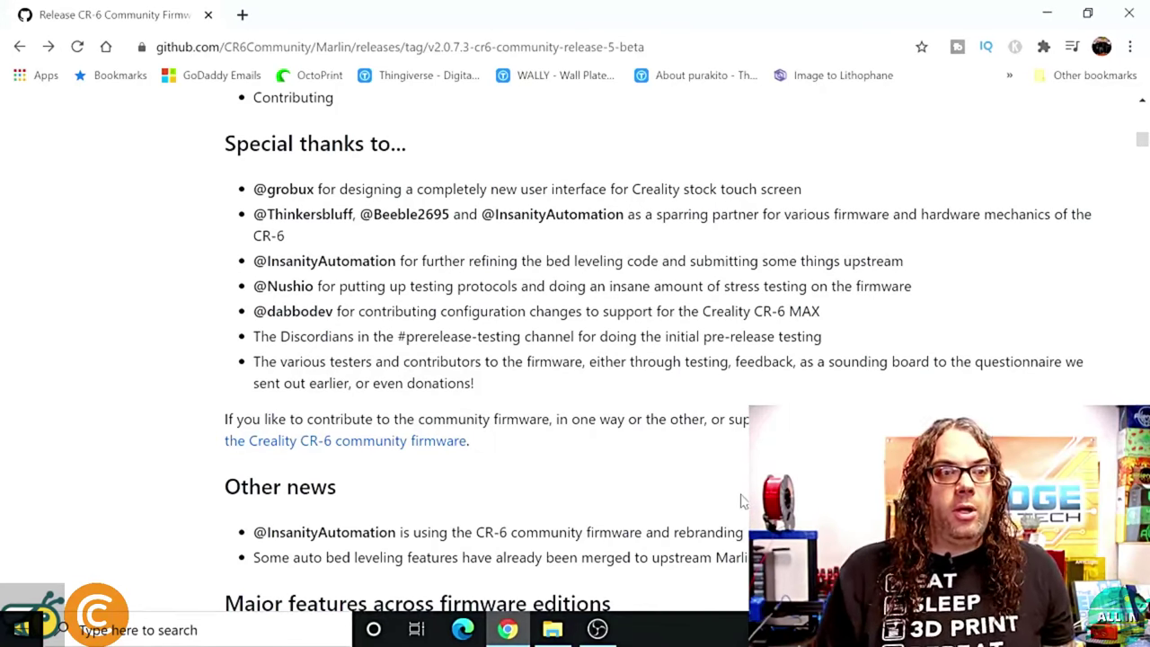
pyautogui.scroll(-6, 742, 500)
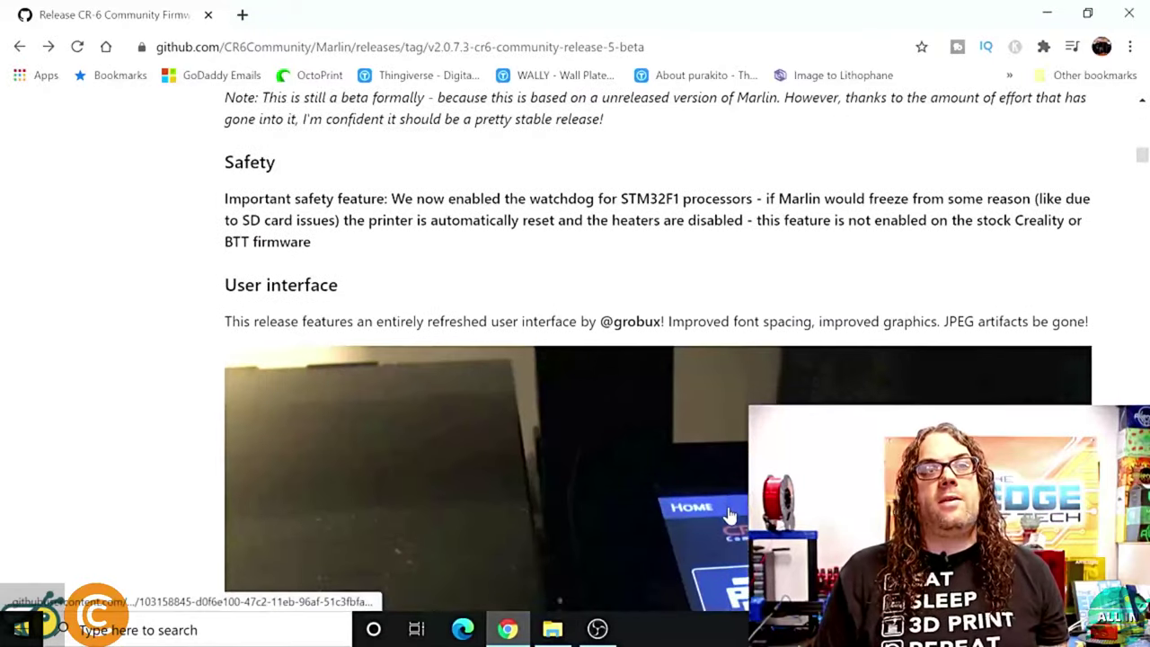
pyautogui.scroll(-5, 730, 516)
pyautogui.scroll(2, 728, 516)
pyautogui.scroll(1, 719, 514)
pyautogui.scroll(-1, 693, 513)
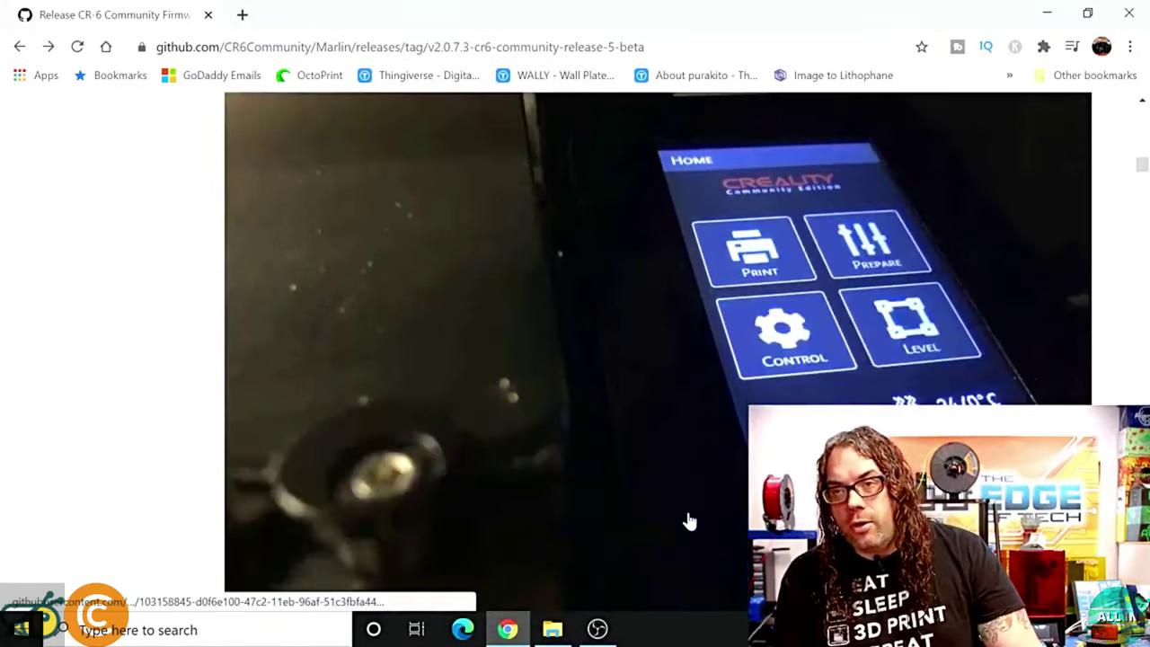
pyautogui.scroll(-4, 683, 519)
pyautogui.scroll(-1, 665, 494)
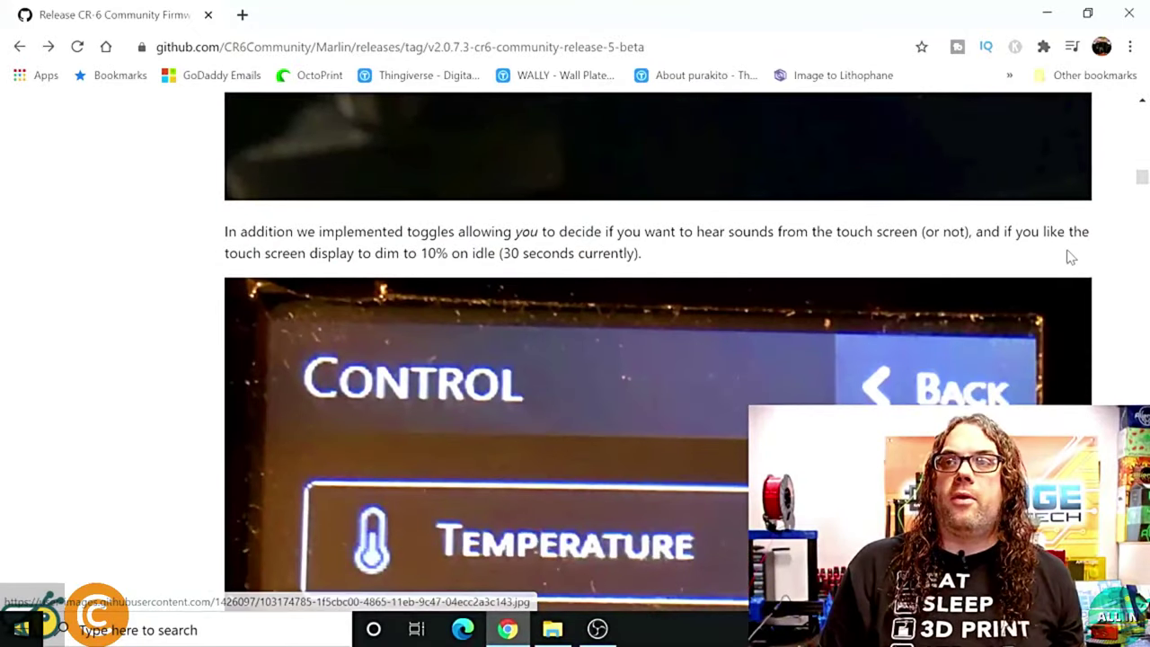
pyautogui.moveTo(1141, 180); pyautogui.dragTo(1134, 431)
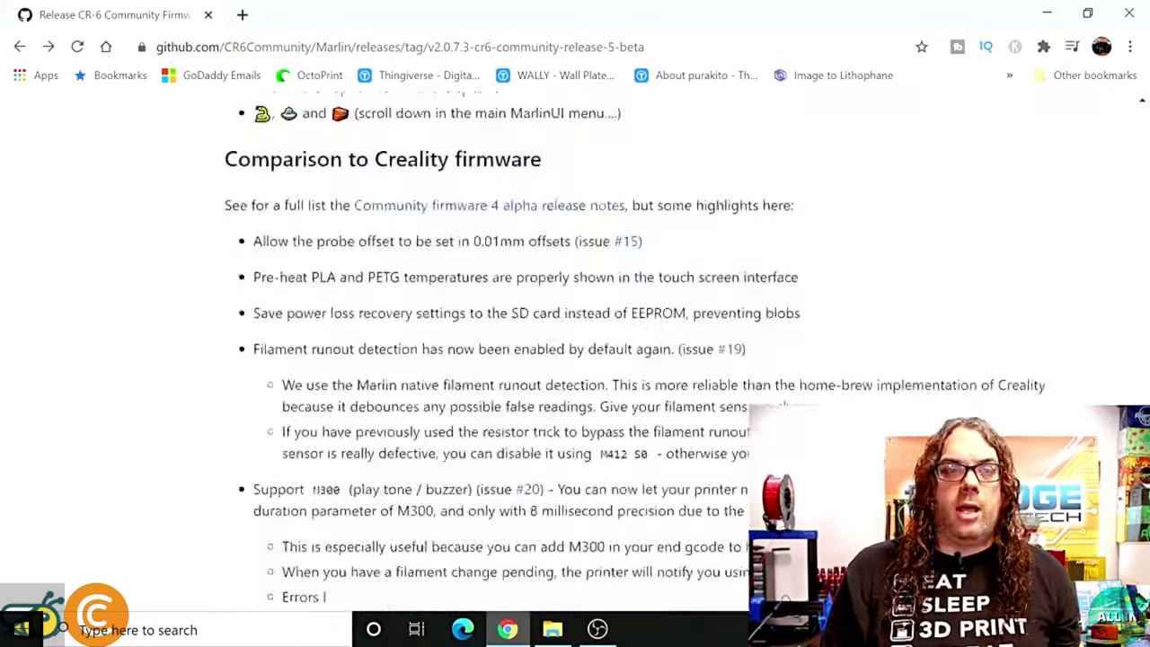
pyautogui.scroll(-20, 575, 359)
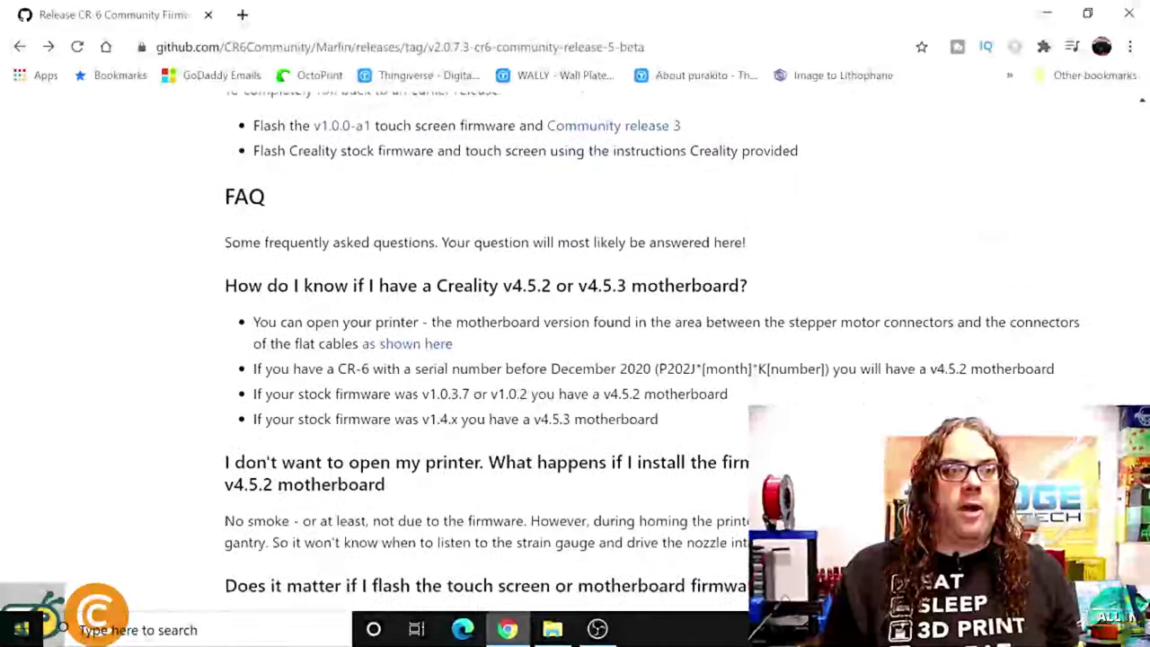
pyautogui.scroll(-20, 575, 359)
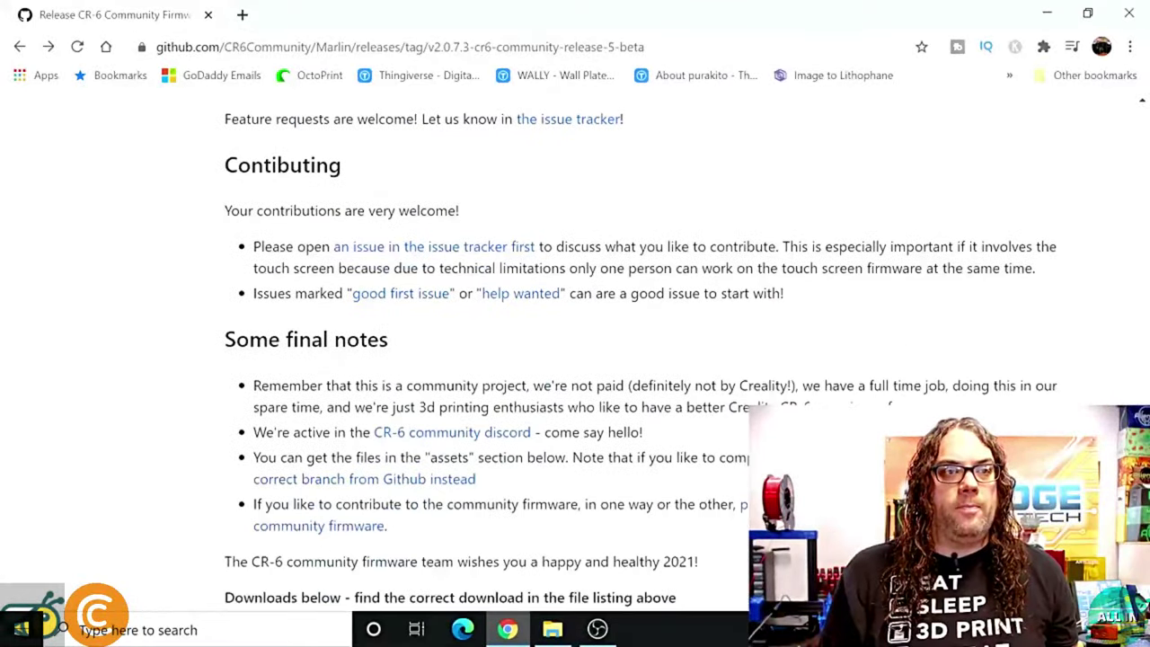
pyautogui.scroll(-5, 575, 360)
pyautogui.scroll(-5, 689, 255)
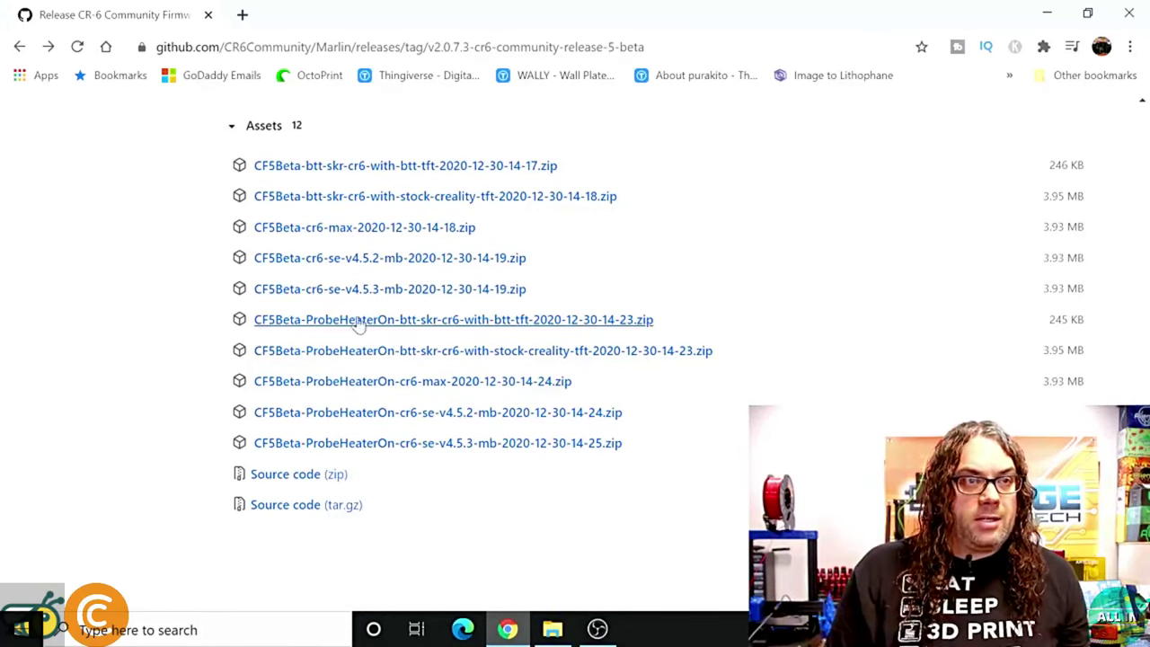
pyautogui.click(385, 260)
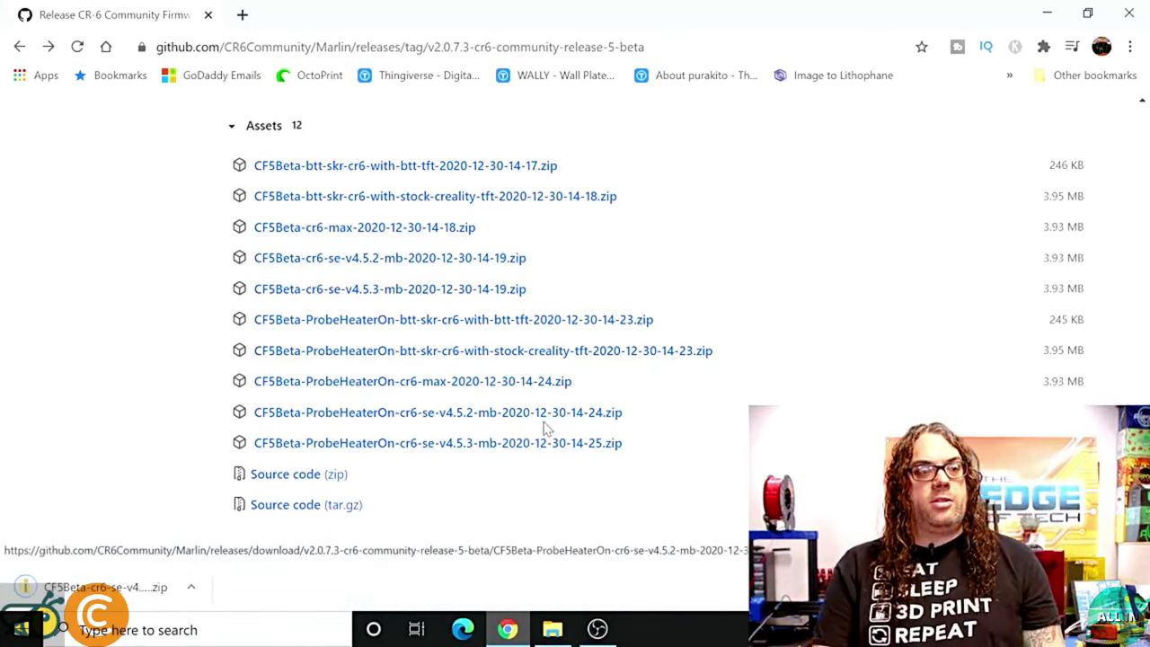
# Step: Switch to File Explorer and extract the downloaded CF5Beta-cr6-se-v4.5.2 zip into its default folder in Downloads
pyautogui.click(551, 629)
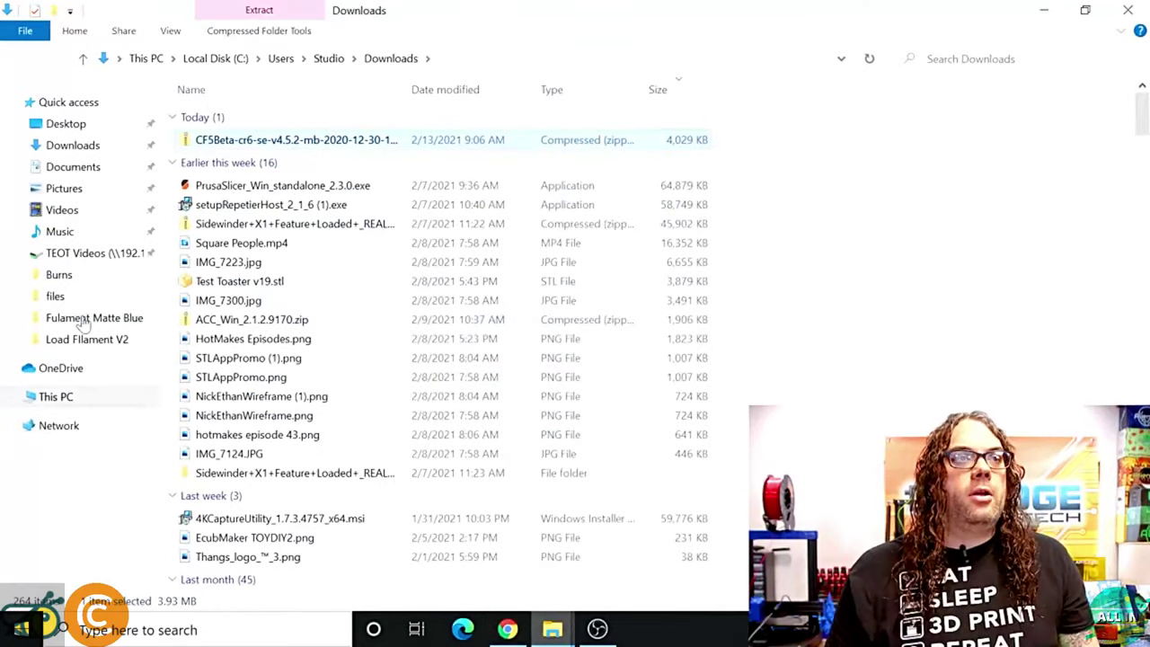
pyautogui.rightClick(218, 149)
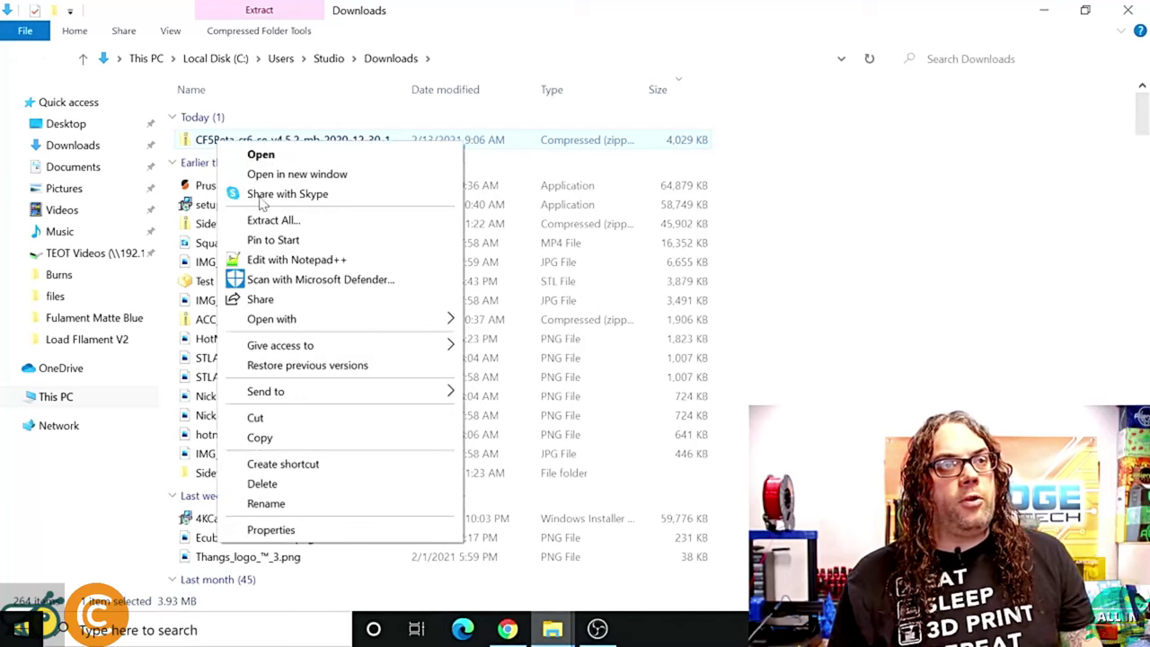
pyautogui.click(272, 221)
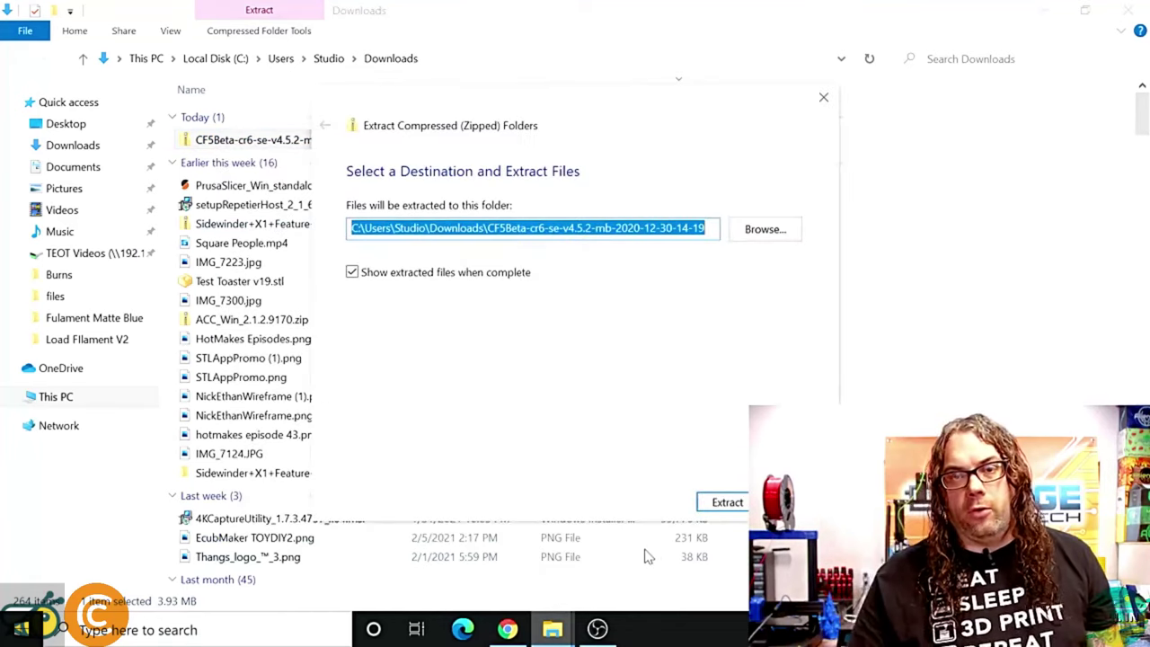
pyautogui.click(715, 507)
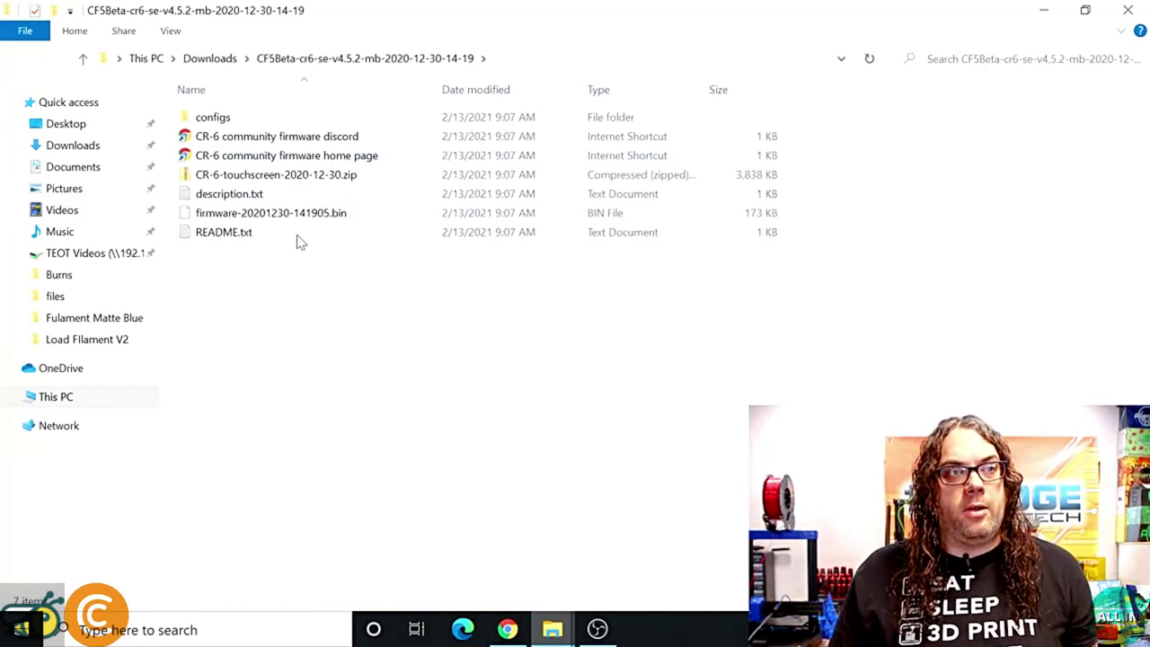
# Step: Extract CR-6-touchscreen-2020-12-30.zip into its default subfolder and go back to the extracted firmware folder
pyautogui.rightClick(291, 175)
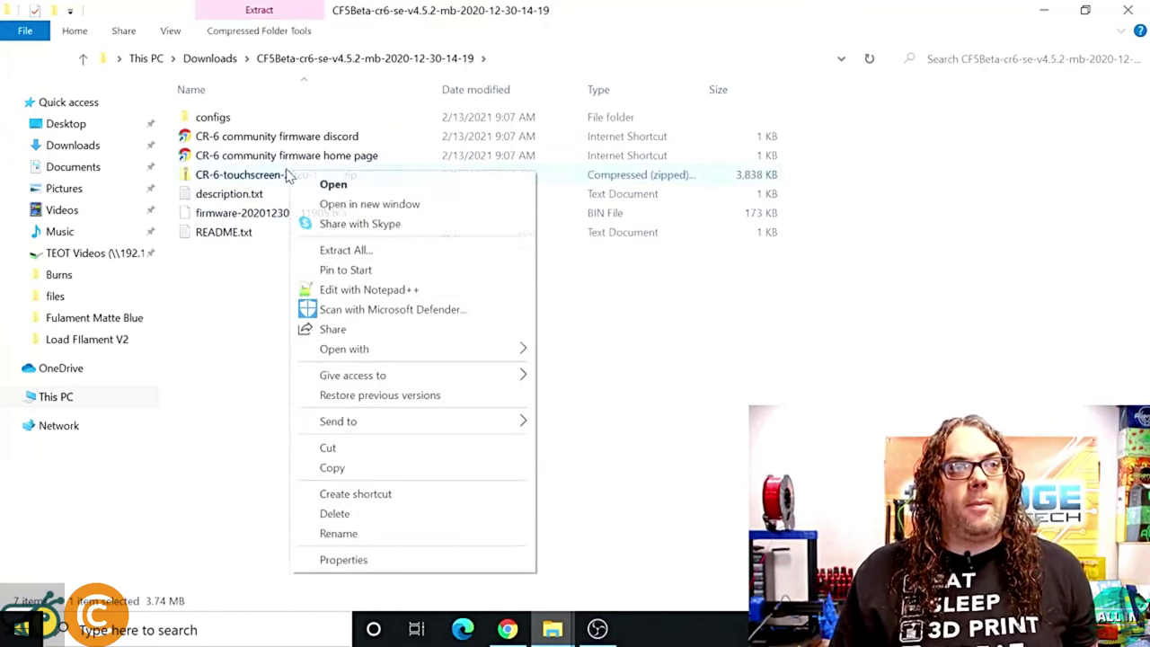
pyautogui.click(335, 249)
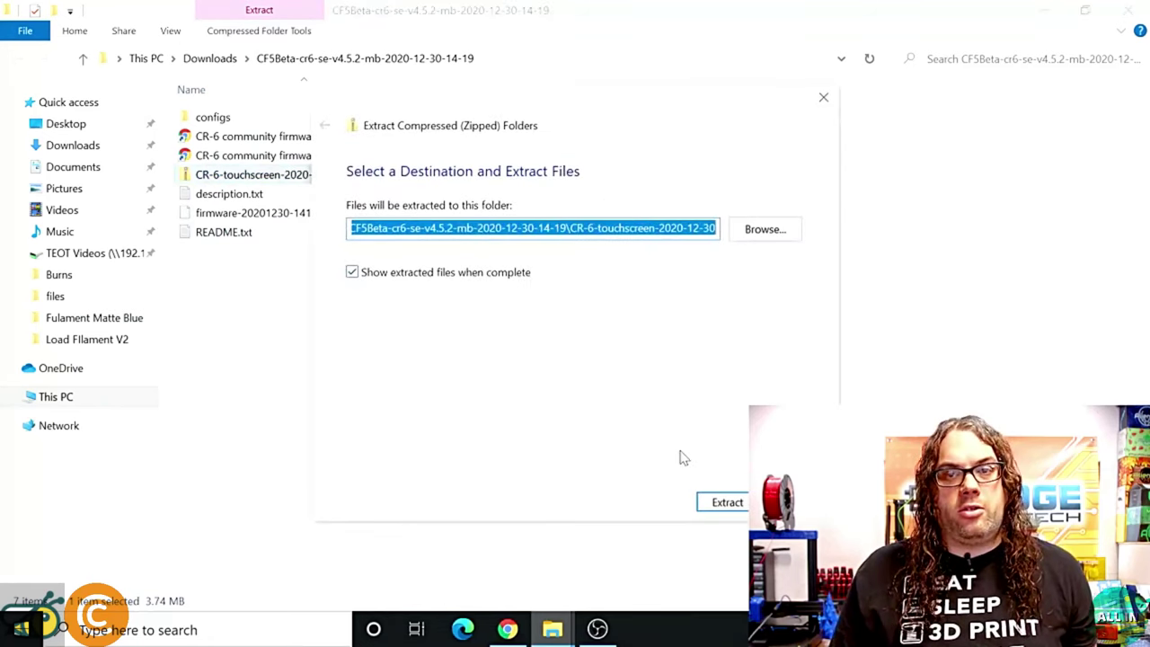
pyautogui.click(728, 503)
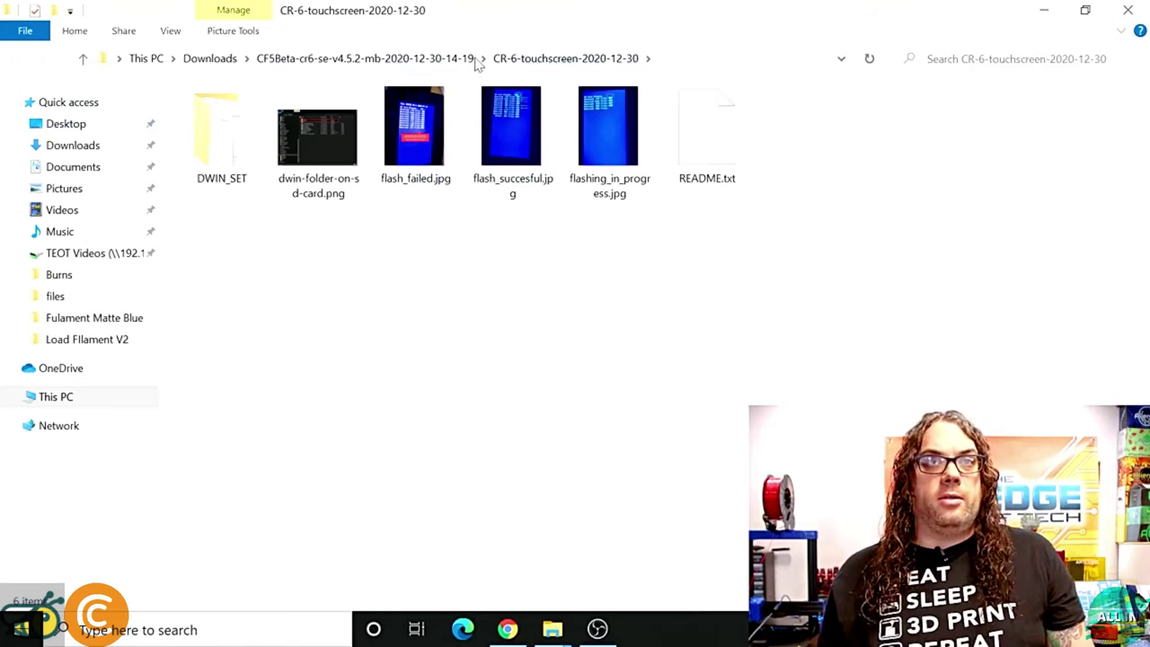
pyautogui.hotkey('alt', 'Left')
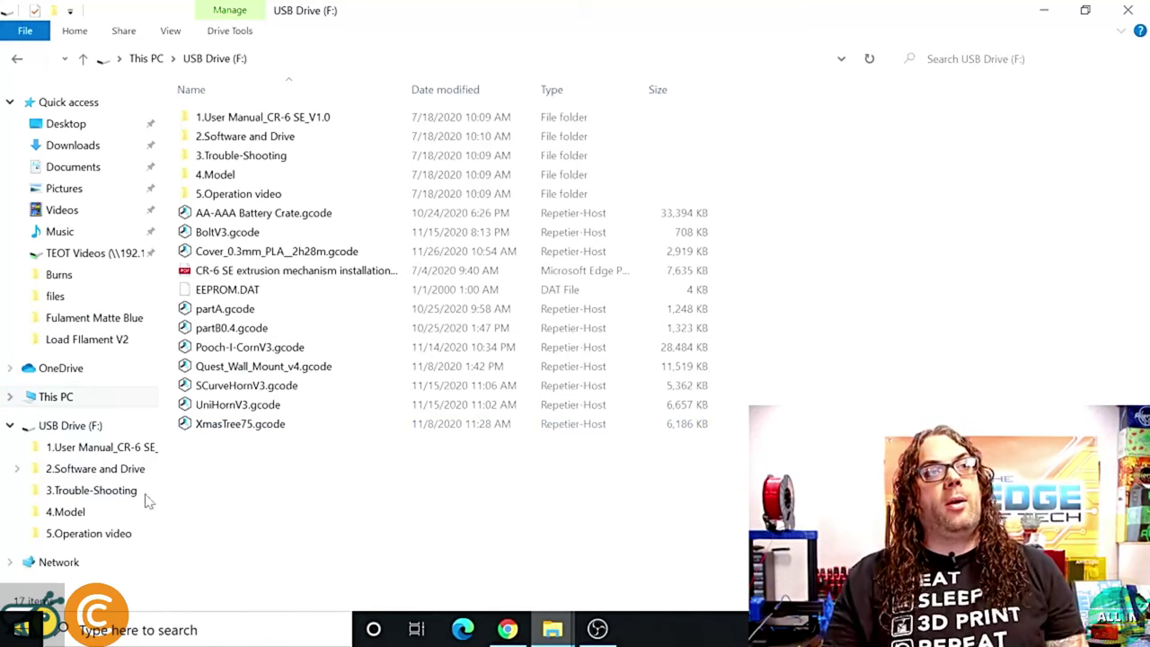
# Step: Cut all files and folders on USB Drive (F:)
pyautogui.moveTo(277, 537); pyautogui.dragTo(224, 118)
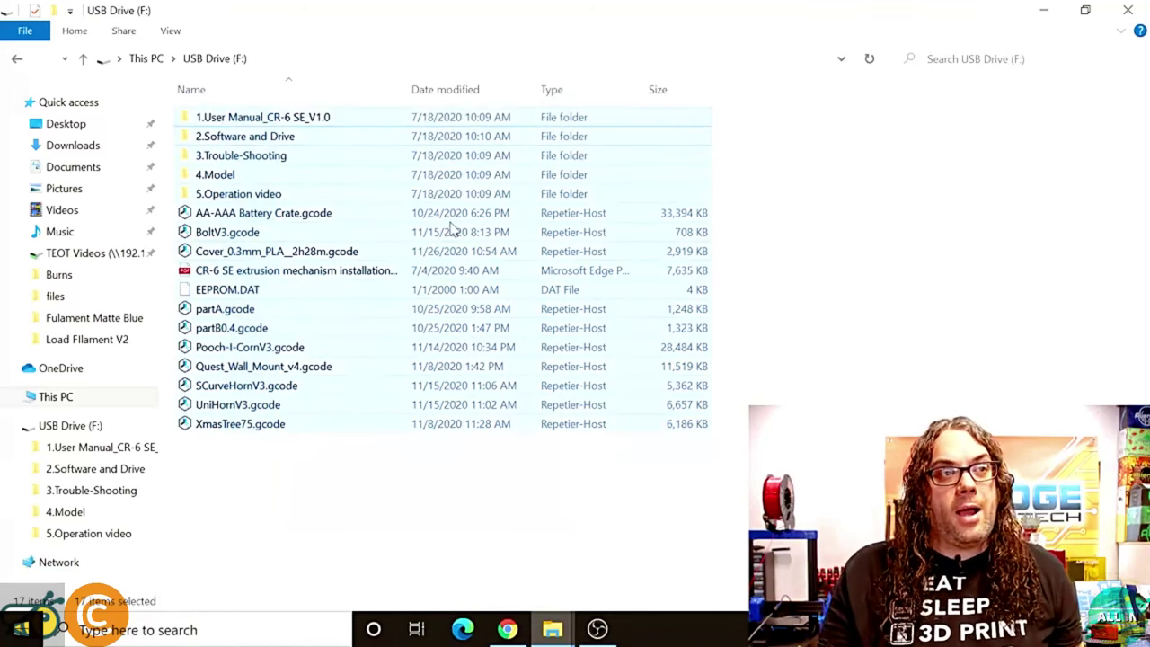
pyautogui.rightClick(301, 176)
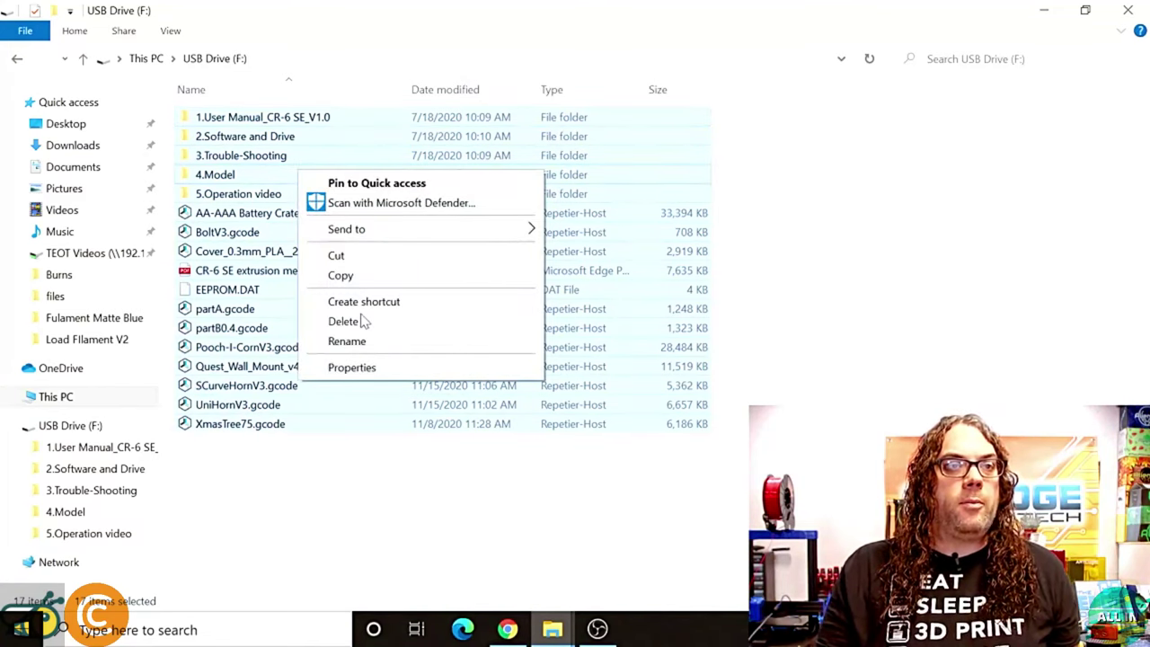
pyautogui.click(363, 268)
# Step: Create a new folder named CR6se SD Card in the Desktop folder
pyautogui.click(67, 123)
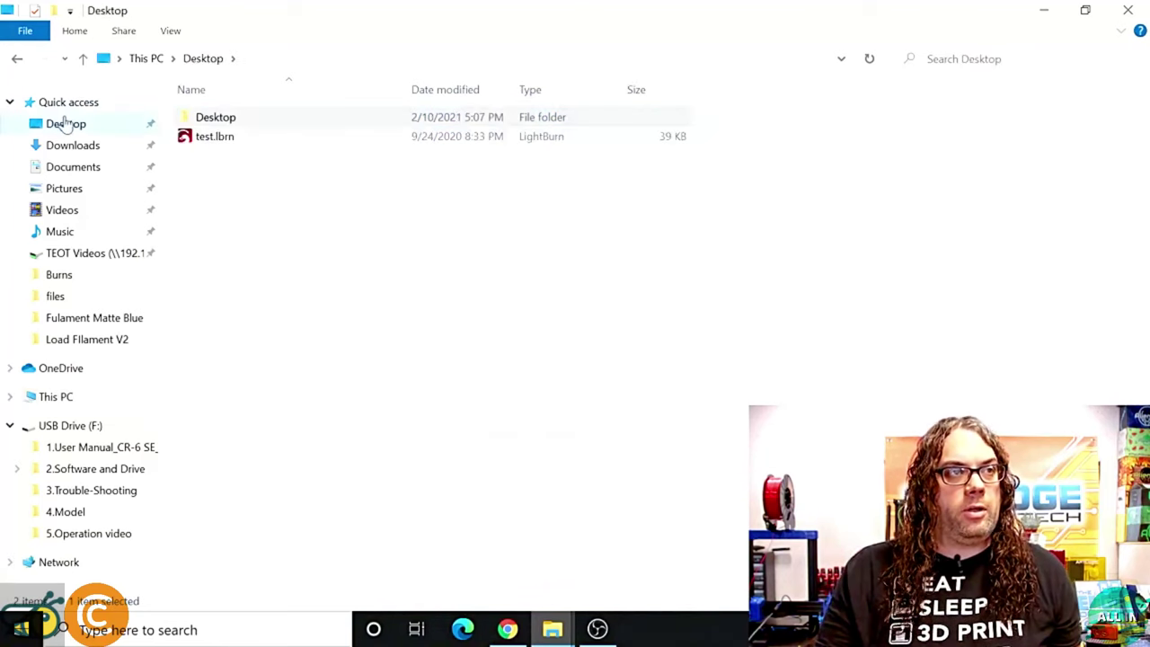
pyautogui.rightClick(262, 193)
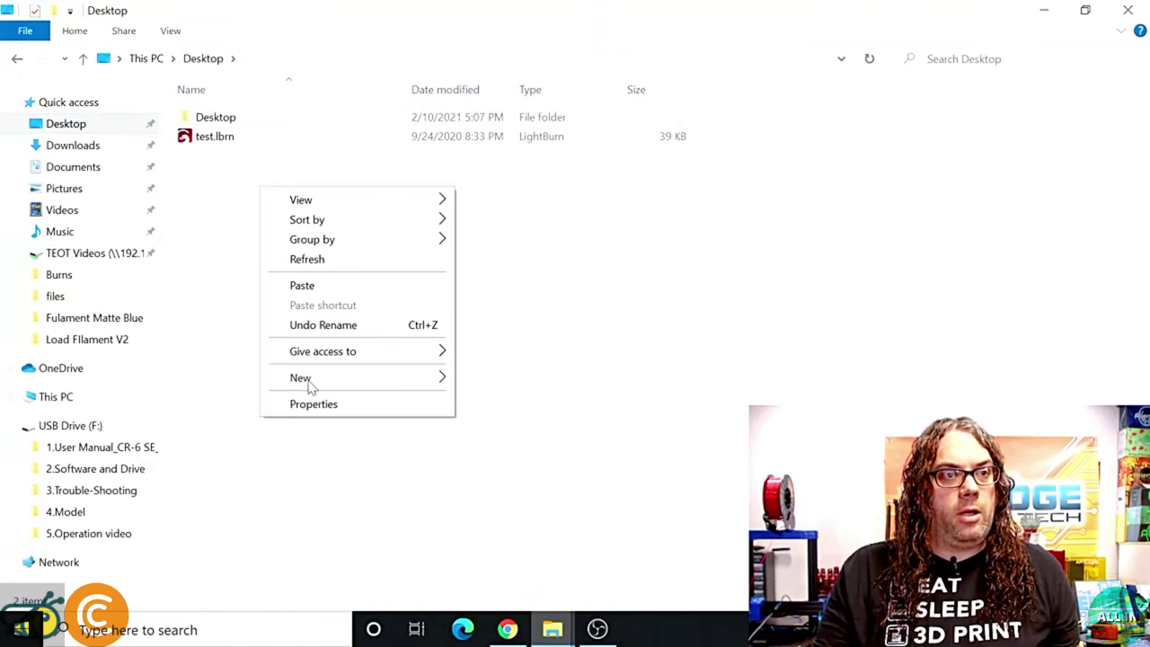
pyautogui.moveTo(395, 380)
pyautogui.click(489, 385)
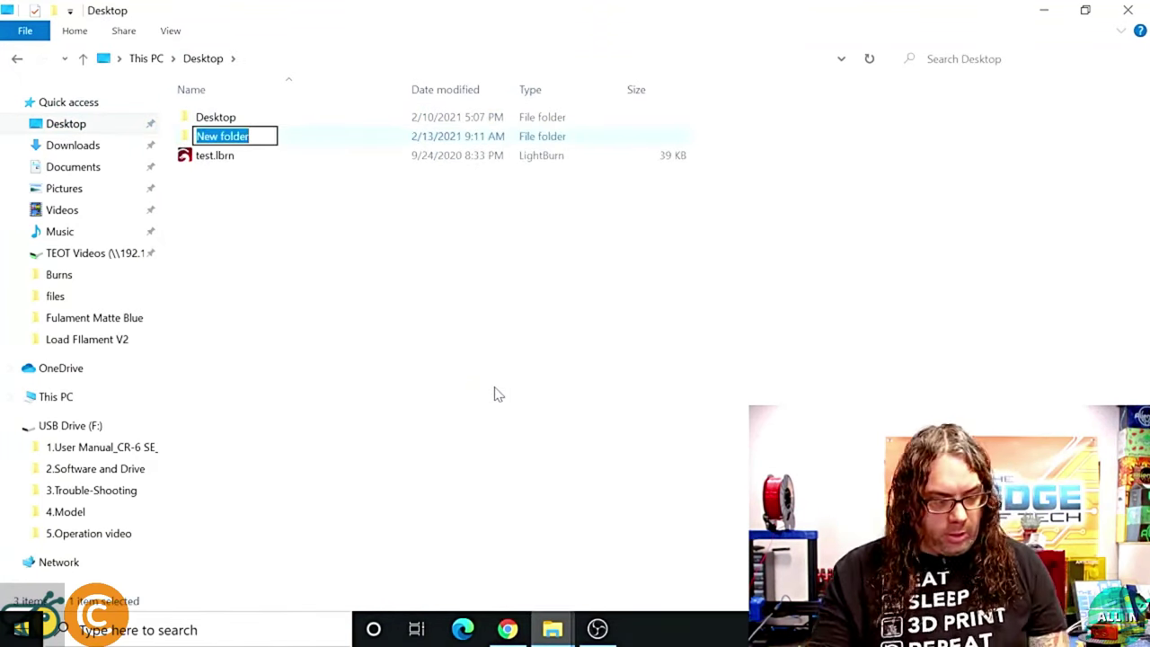
pyautogui.write('CR')
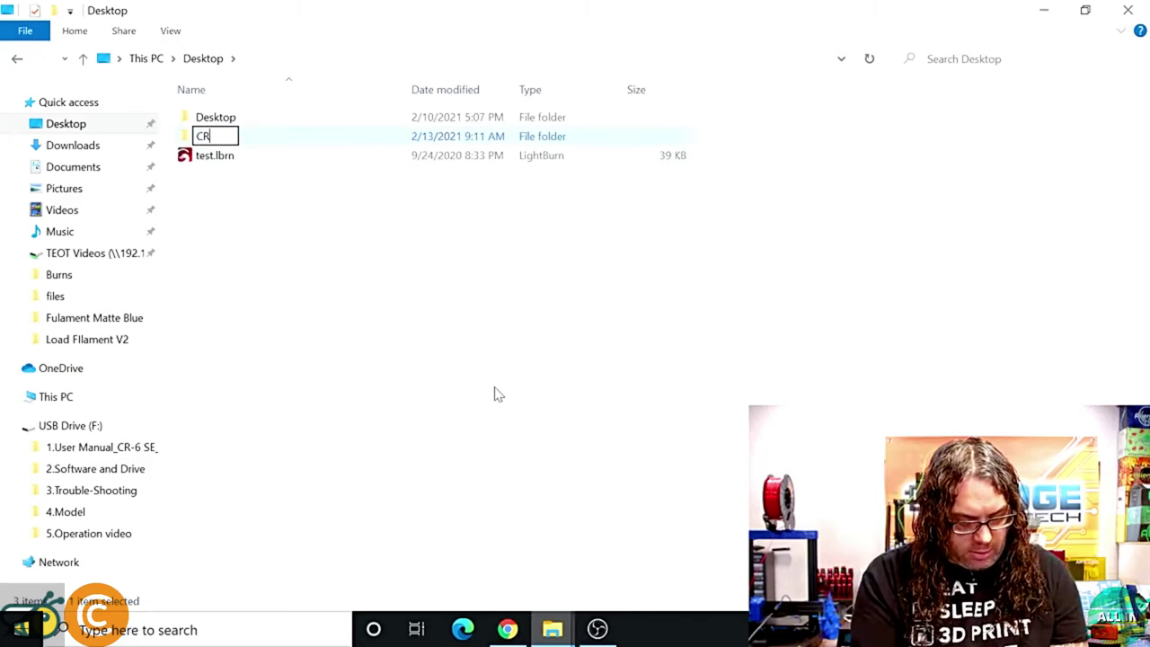
pyautogui.write('6se')
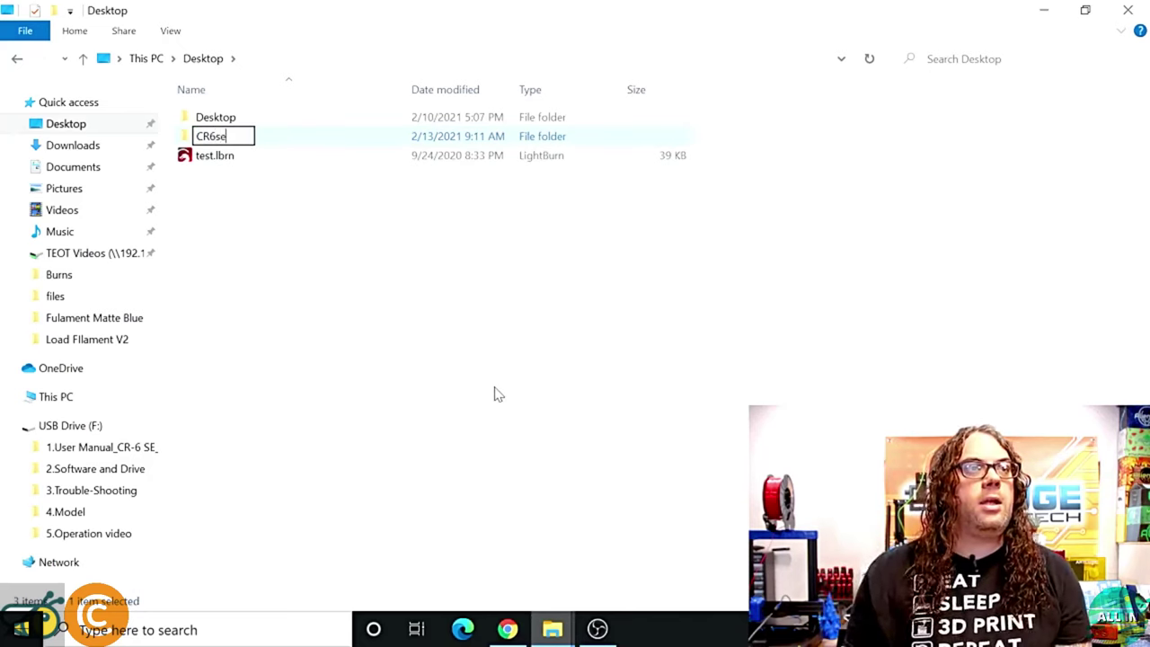
pyautogui.write(' SD Card')
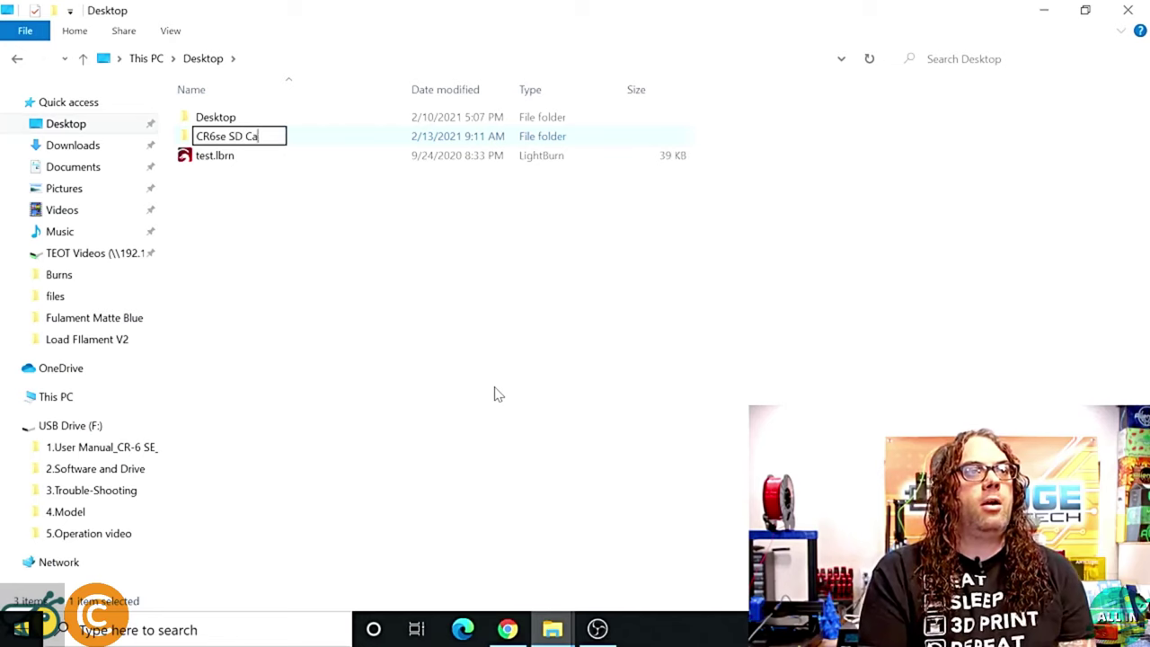
pyautogui.press('Return')
# Step: Paste the cut USB drive files into the CR6se SD Card folder and return to USB Drive (F:)
pyautogui.press('Return')
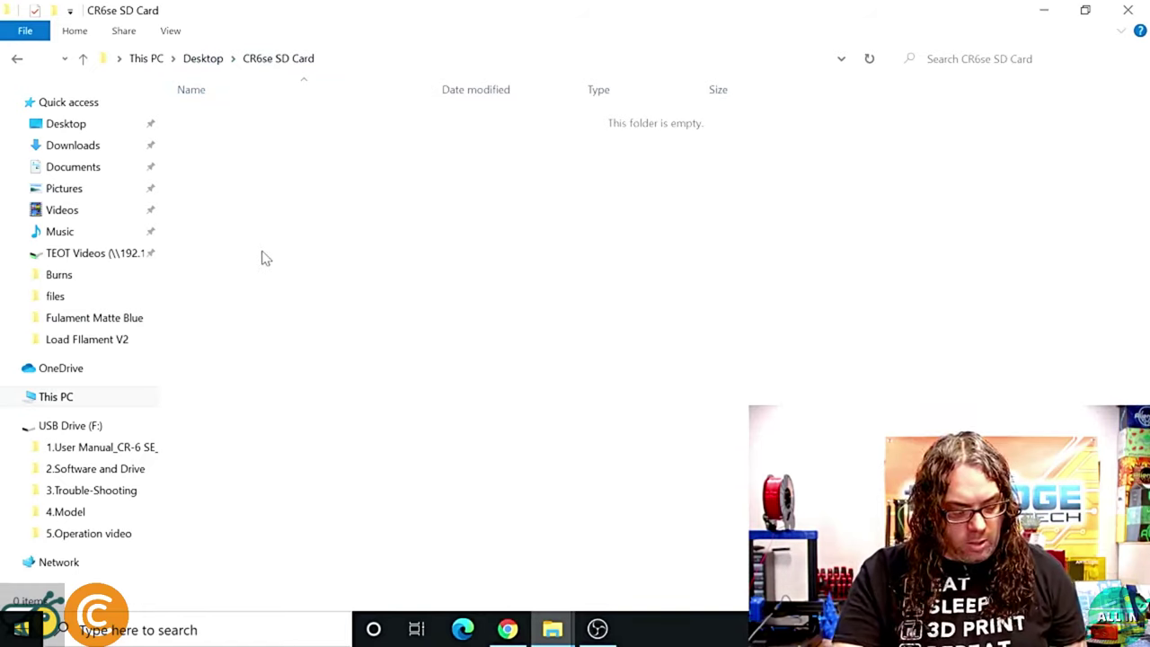
pyautogui.hotkey('ctrl', 'v')
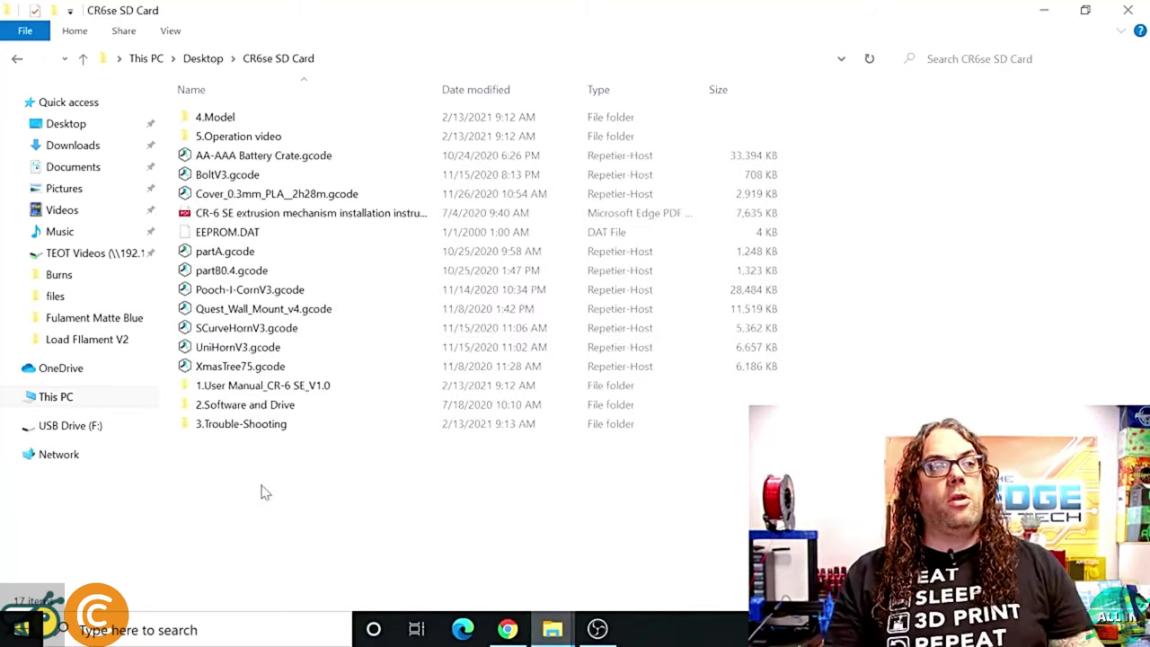
pyautogui.click(70, 430)
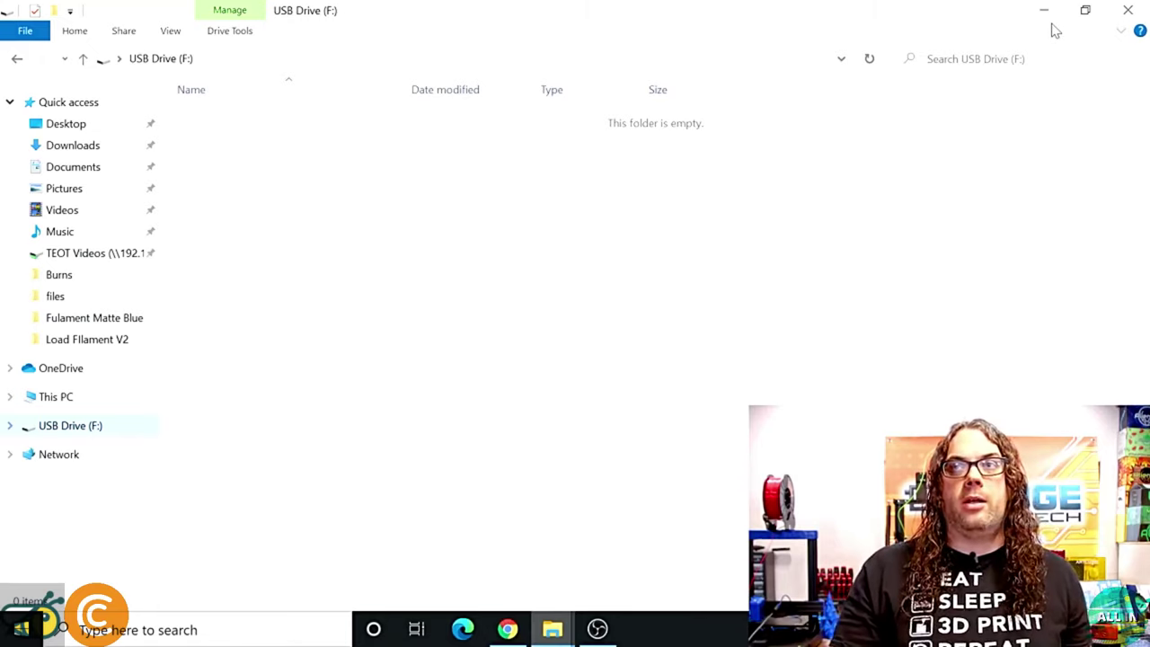
pyautogui.click(547, 618)
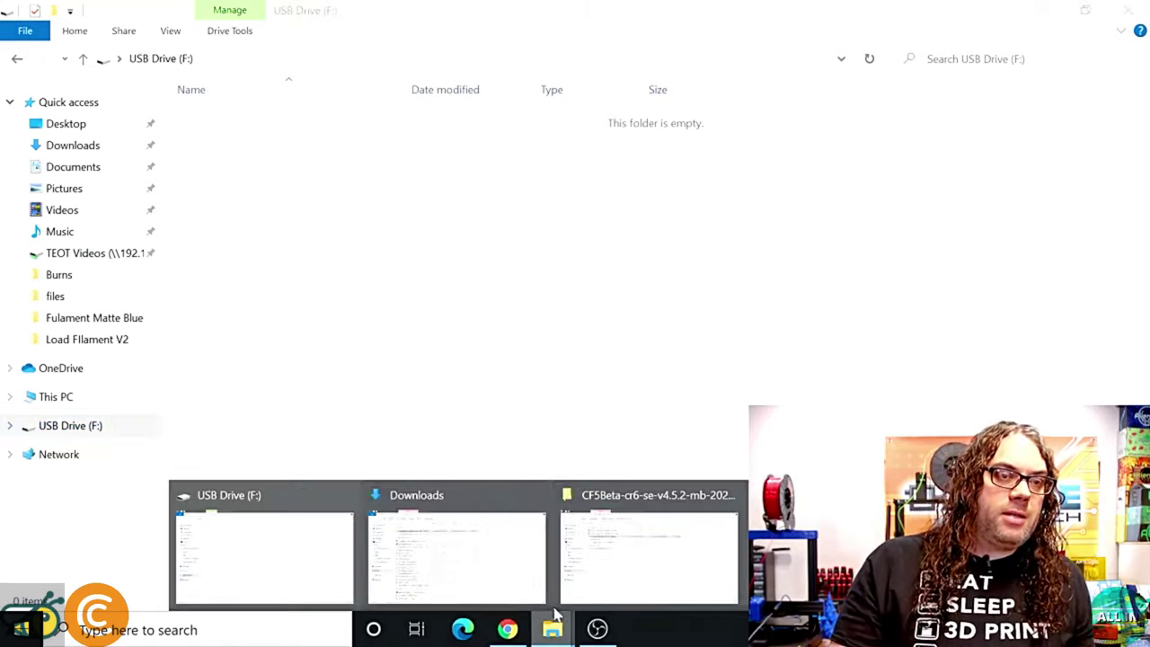
pyautogui.click(594, 546)
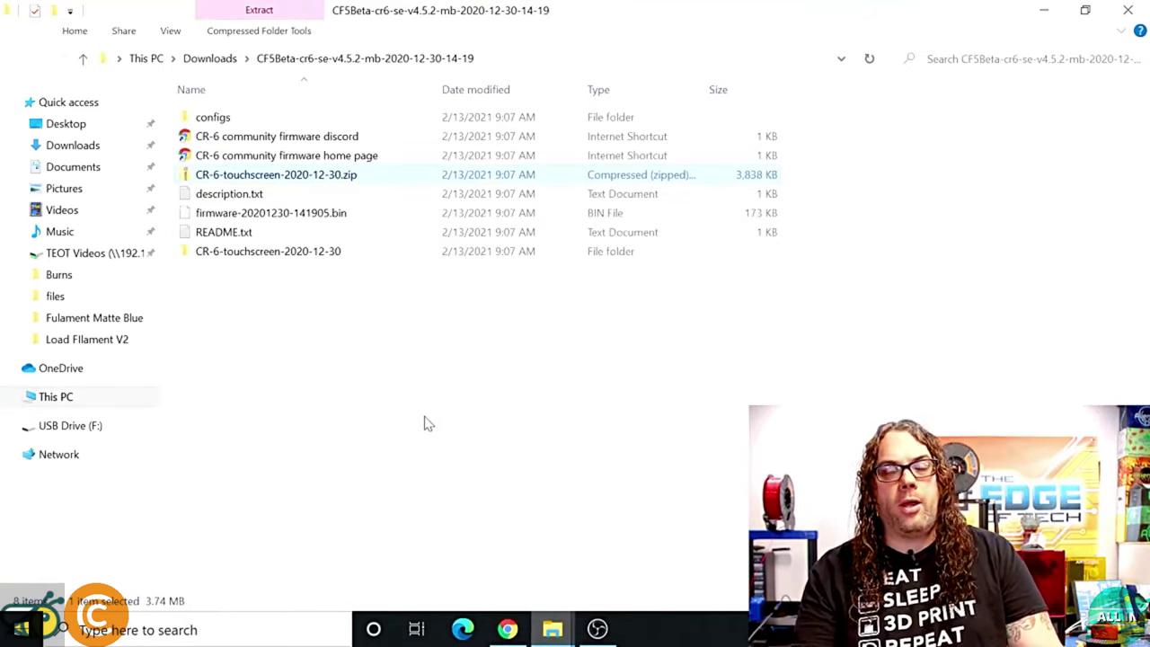
pyautogui.click(317, 216)
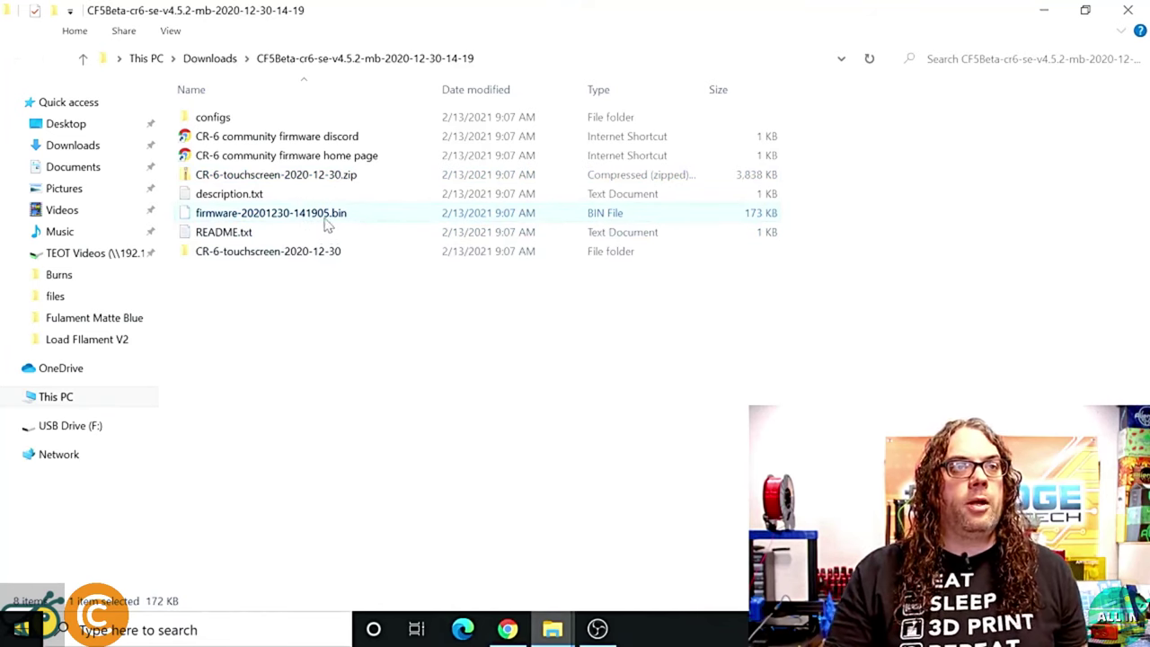
pyautogui.rightClick(328, 220)
pyautogui.click(365, 426)
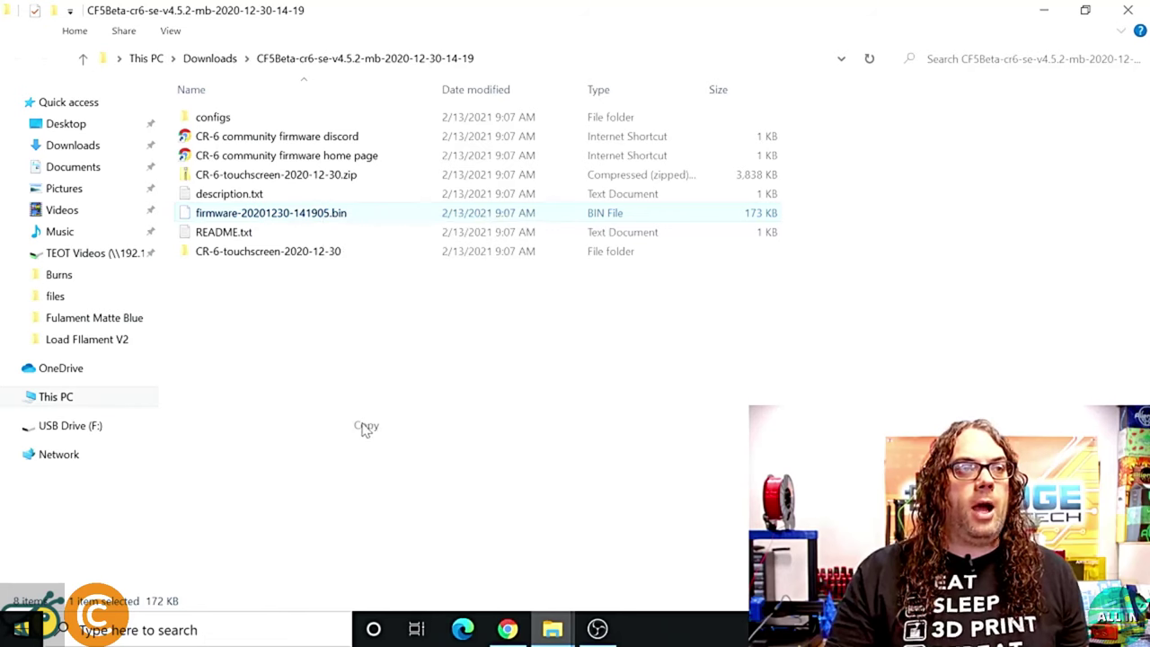
# Step: Paste the copied firmware file onto the emptied USB Drive (F:) and eject the drive
pyautogui.click(85, 430)
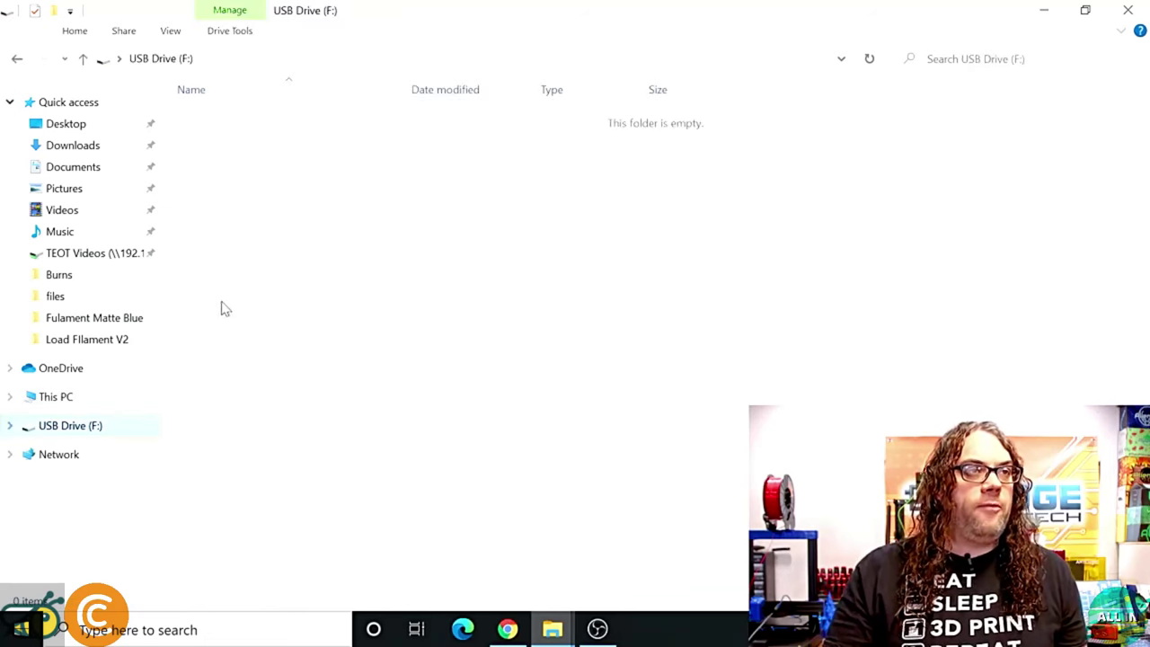
pyautogui.rightClick(276, 274)
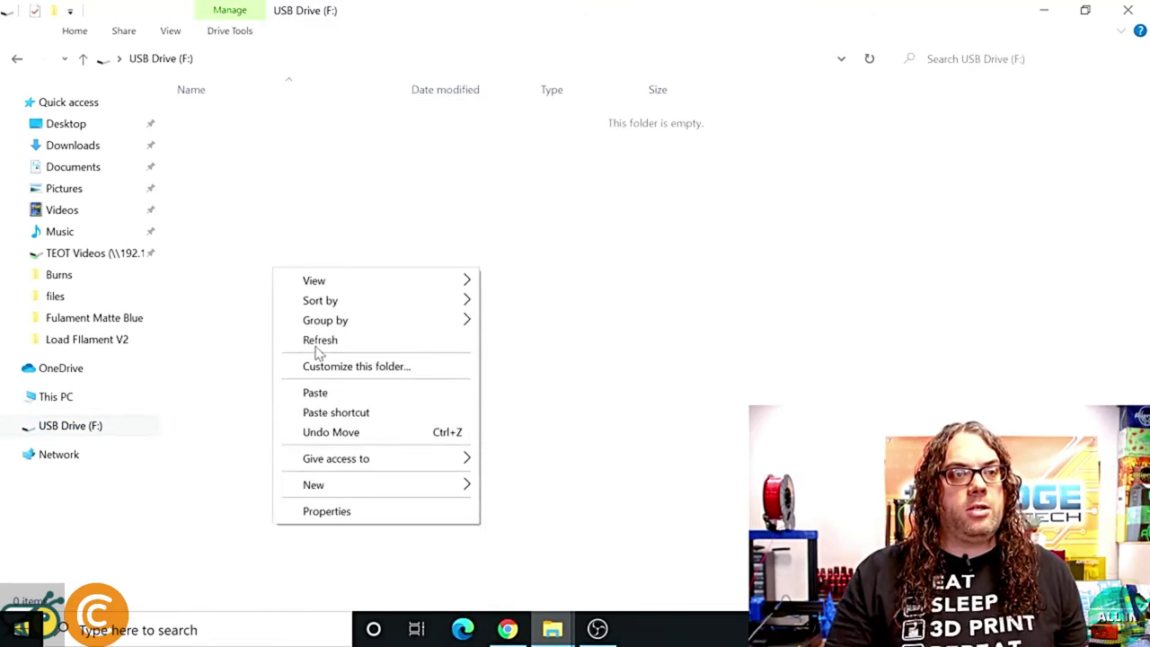
pyautogui.click(316, 393)
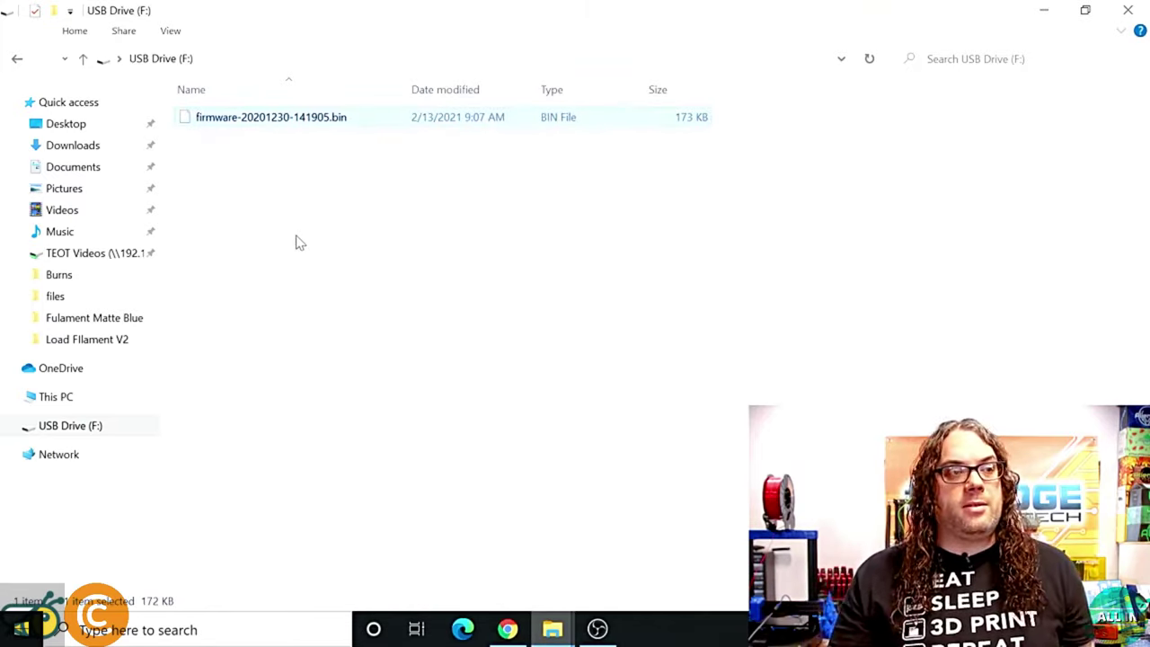
pyautogui.rightClick(93, 424)
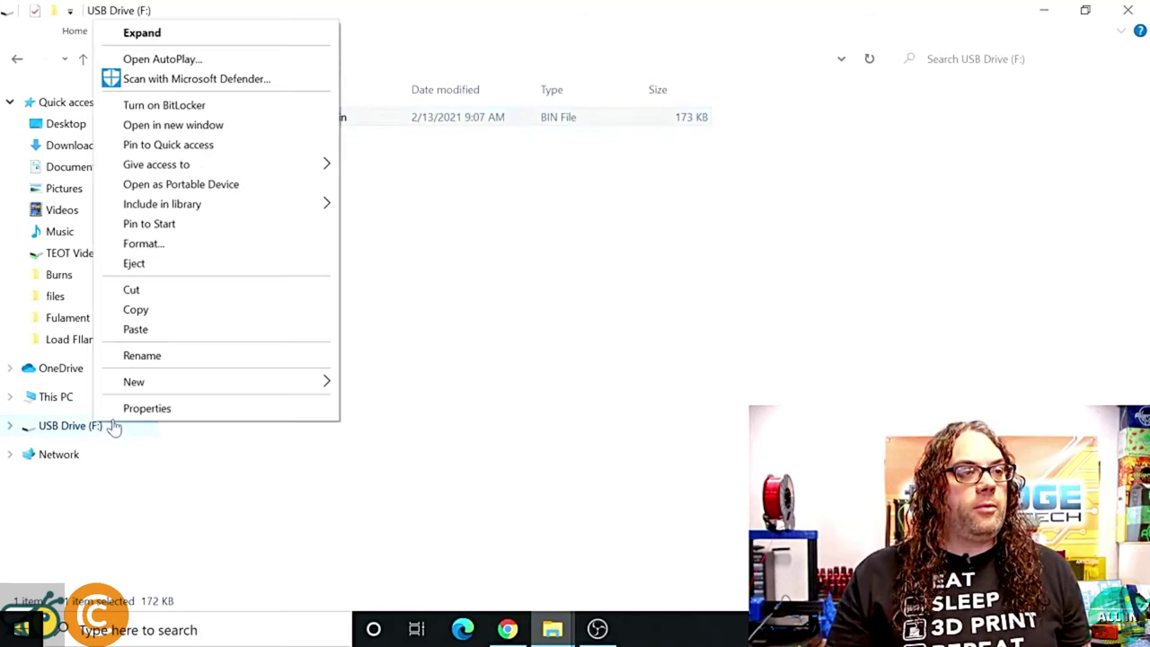
pyautogui.click(137, 263)
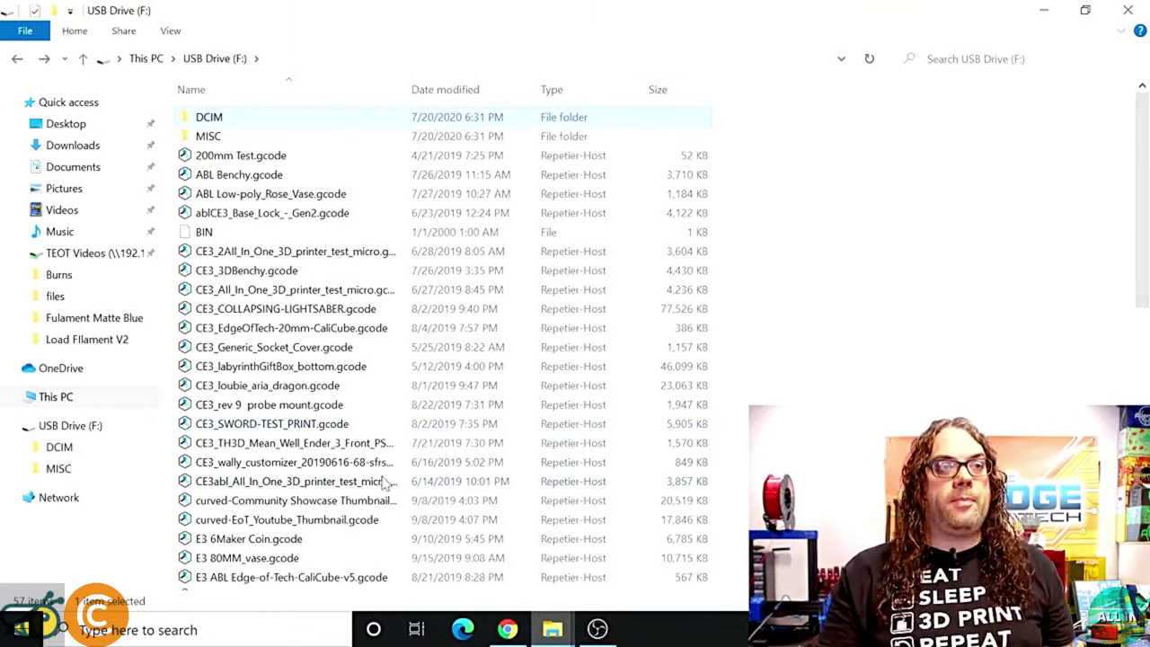
# Step: Cut all files and folders on the newly inserted micro SD card, USB Drive (F:)
pyautogui.scroll(-10, 387, 481)
pyautogui.scroll(10, 393, 461)
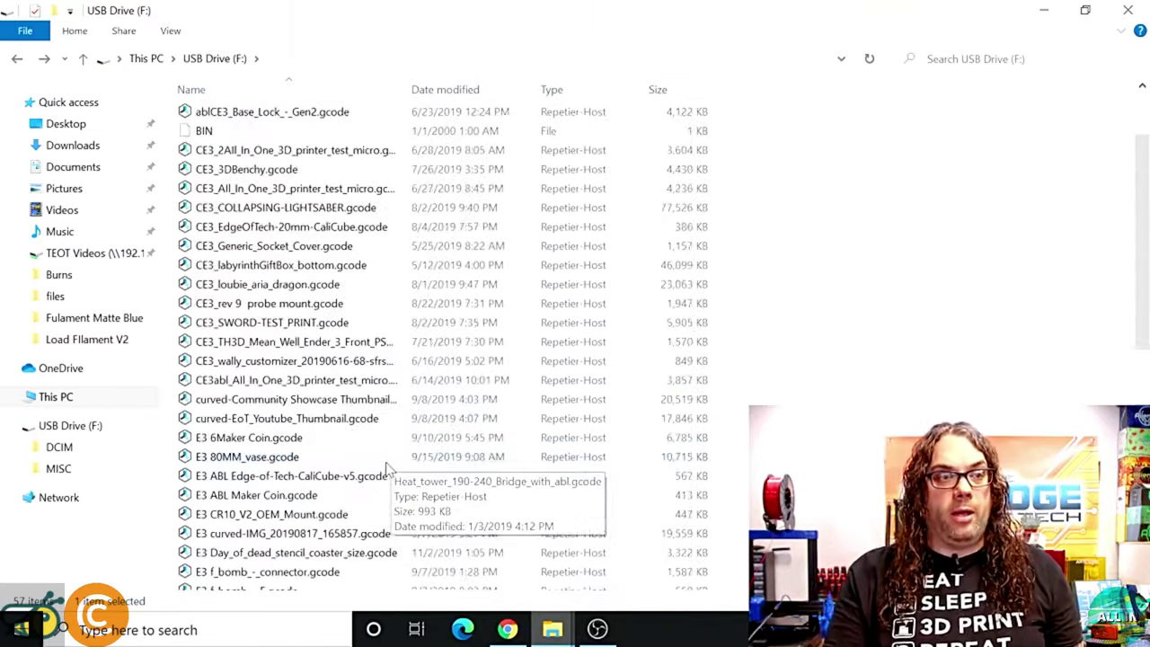
pyautogui.hotkey('ctrl', 'a')
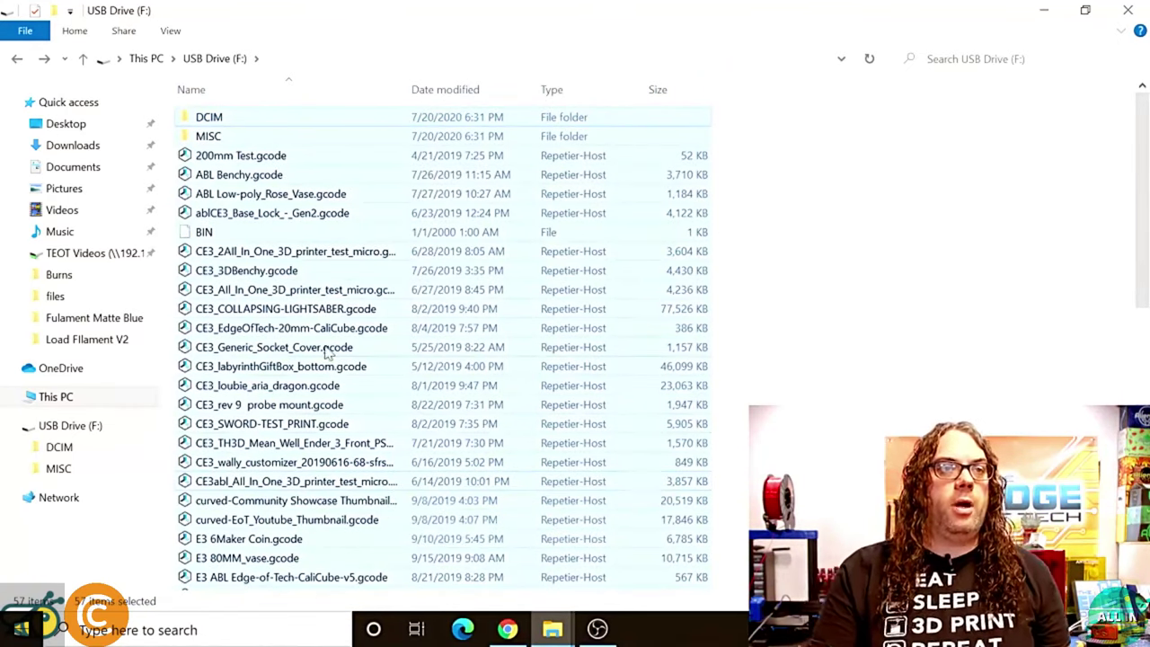
pyautogui.moveTo(327, 316); pyautogui.dragTo(326, 310)
pyautogui.click(280, 387)
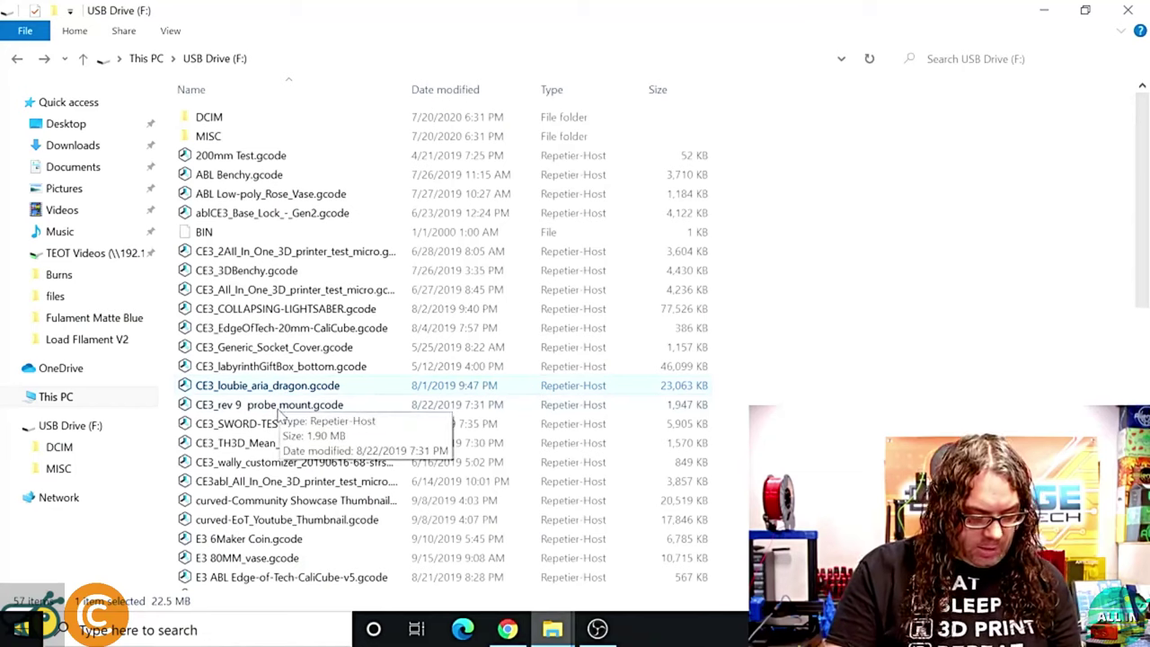
pyautogui.hotkey('ctrl', 'a')
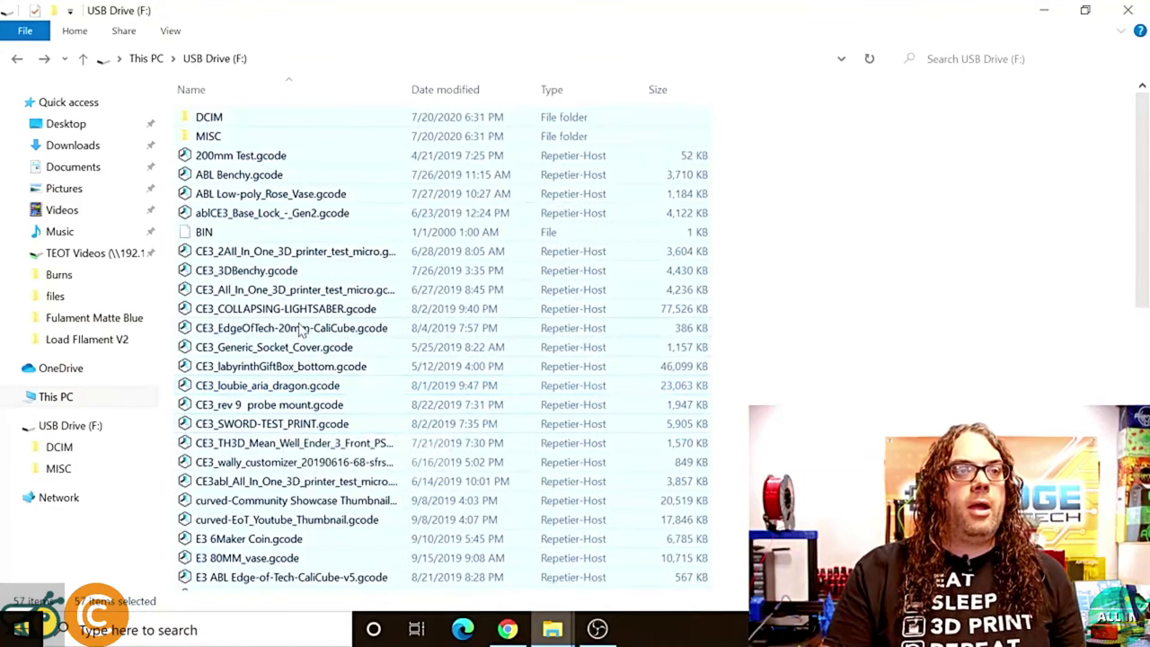
pyautogui.rightClick(301, 326)
pyautogui.click(338, 430)
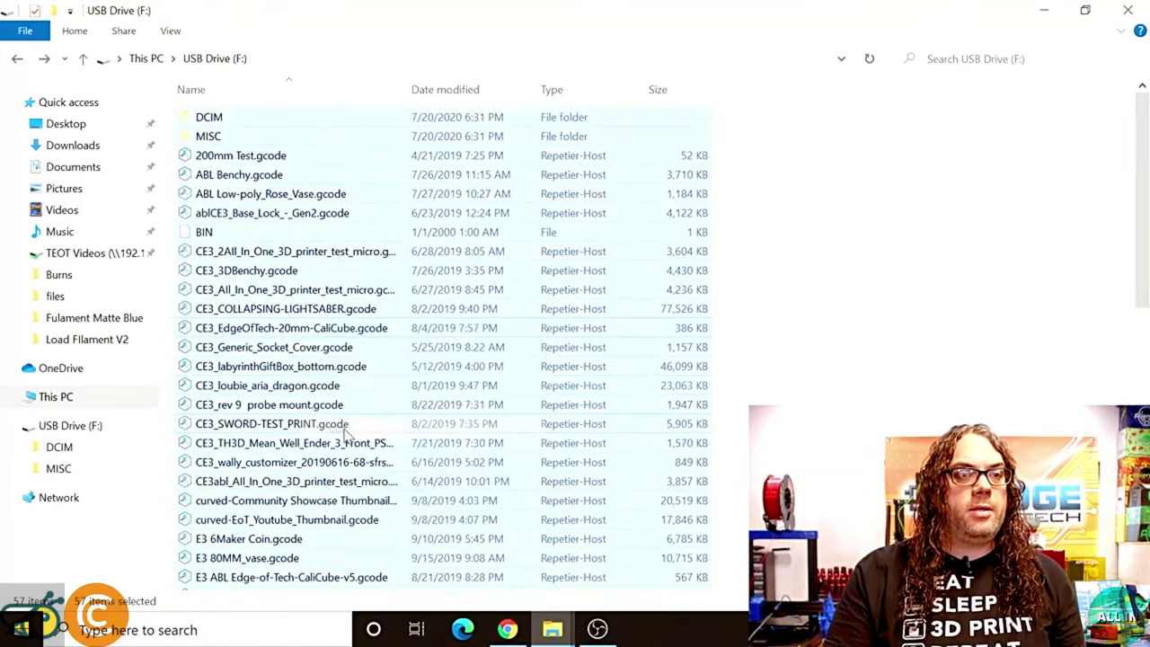
# Step: Create a folder named Micro SD Card Stuff in the Desktop folder and paste the cut card files into it
pyautogui.click(93, 128)
pyautogui.rightClick(244, 187)
pyautogui.moveTo(288, 377)
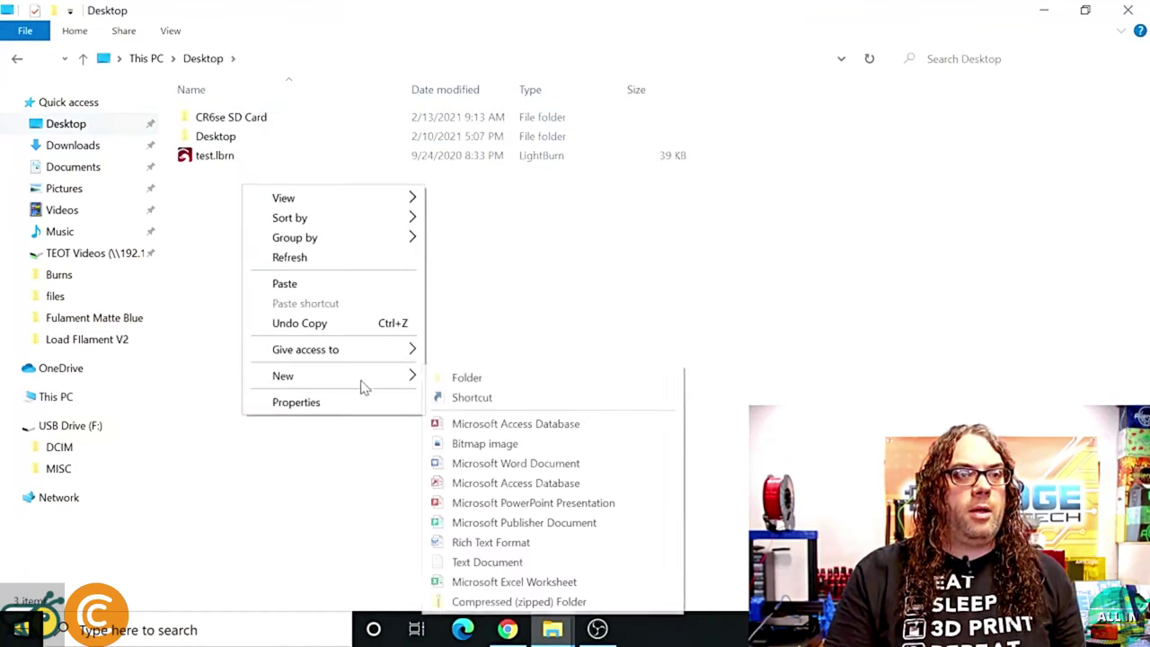
pyautogui.click(461, 379)
pyautogui.write('Micro SD')
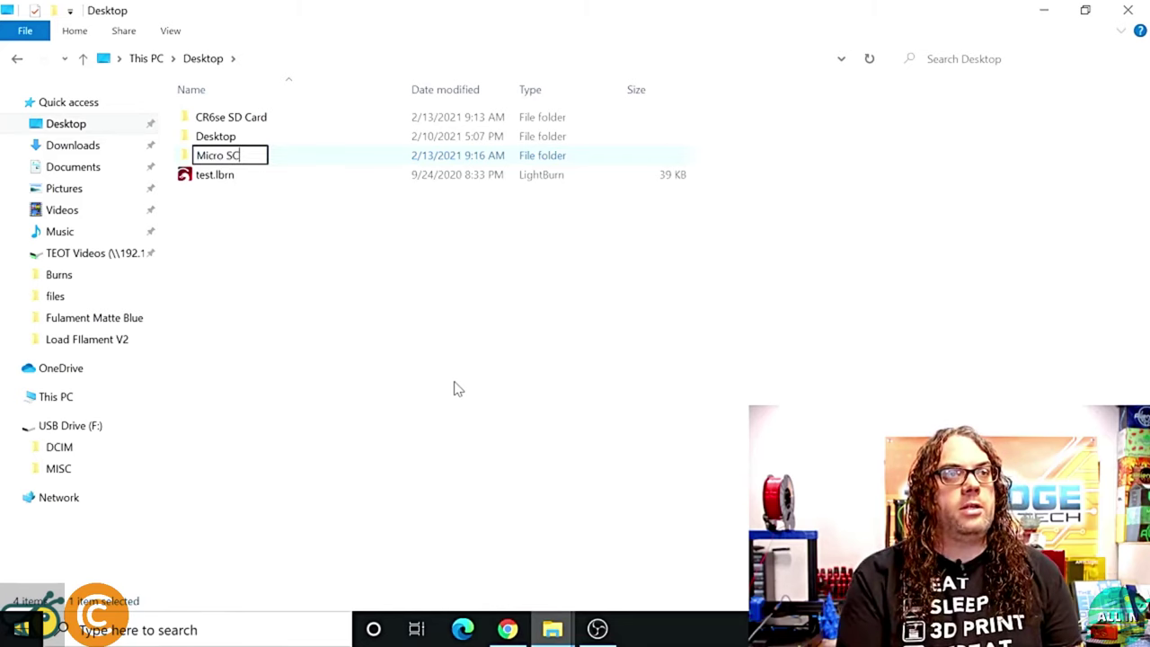
pyautogui.write('D')
pyautogui.press('BackSpace')
pyautogui.press('BackSpace')
pyautogui.write('D Car')
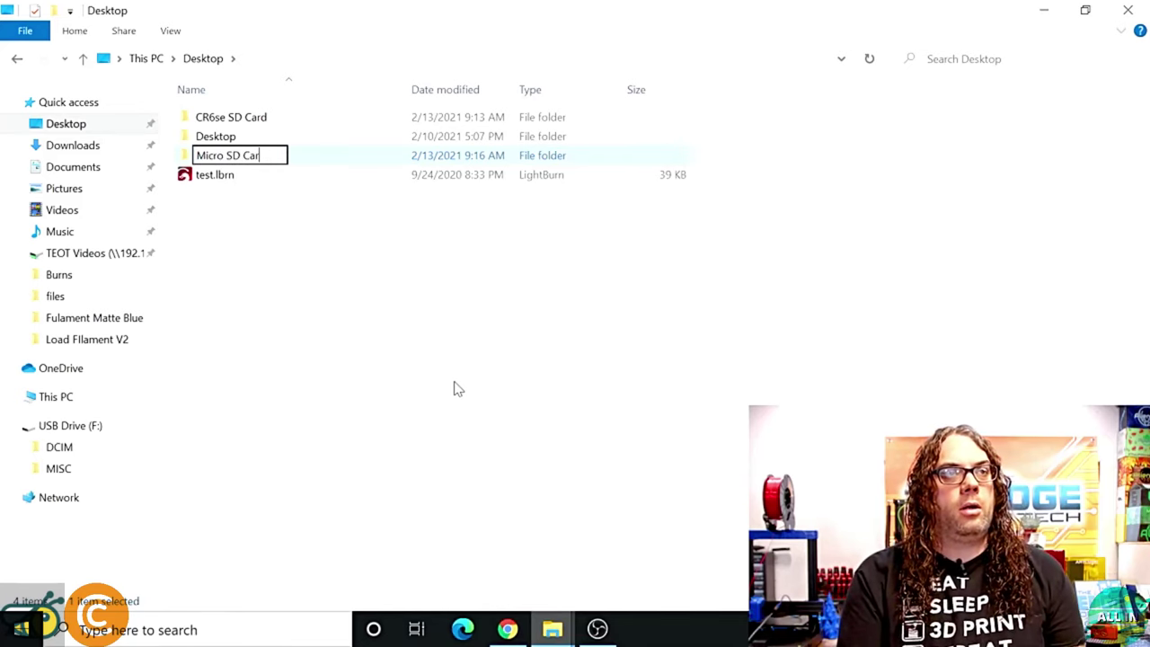
pyautogui.write('d Stuff')
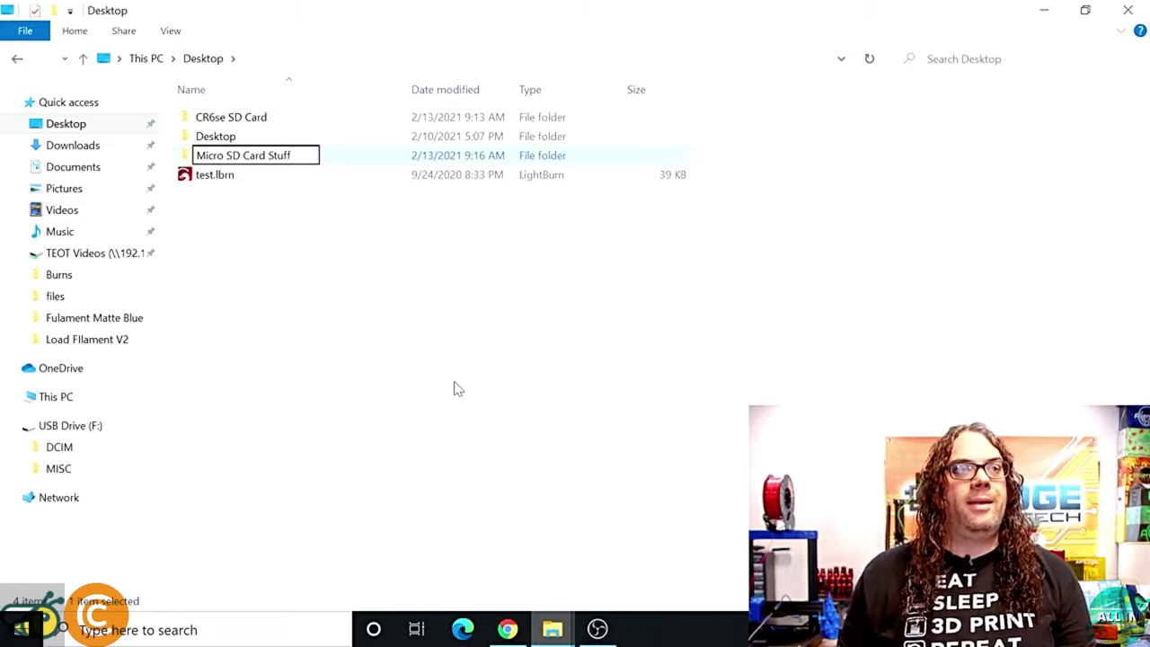
pyautogui.press('Return')
pyautogui.press('Return')
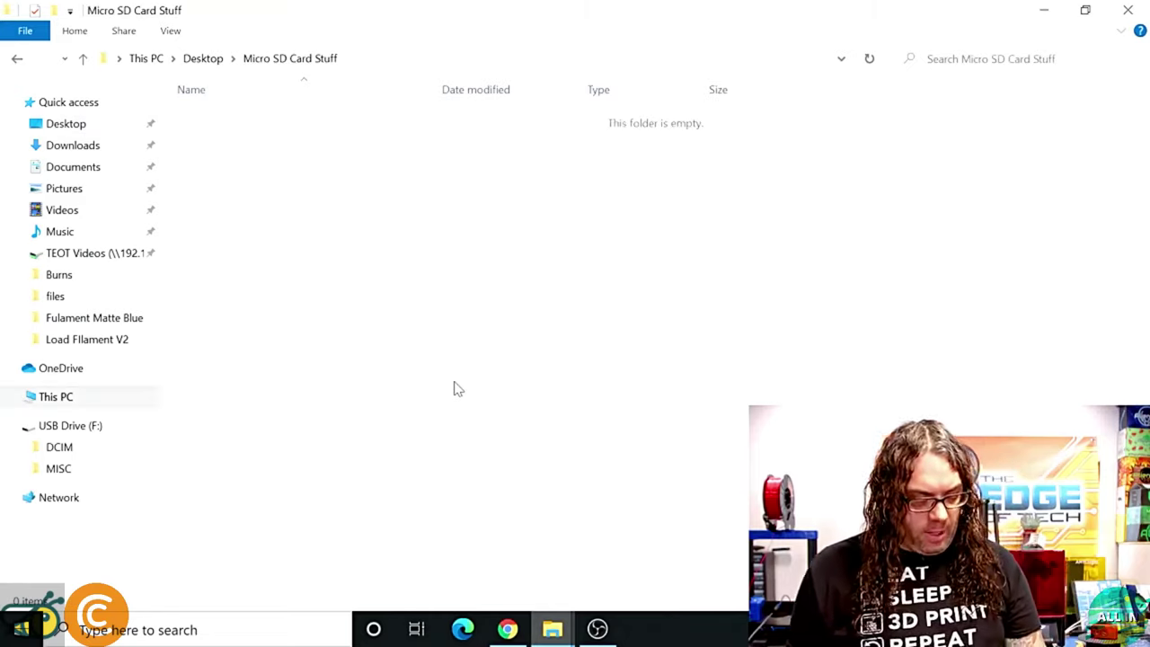
pyautogui.hotkey('ctrl', 'v')
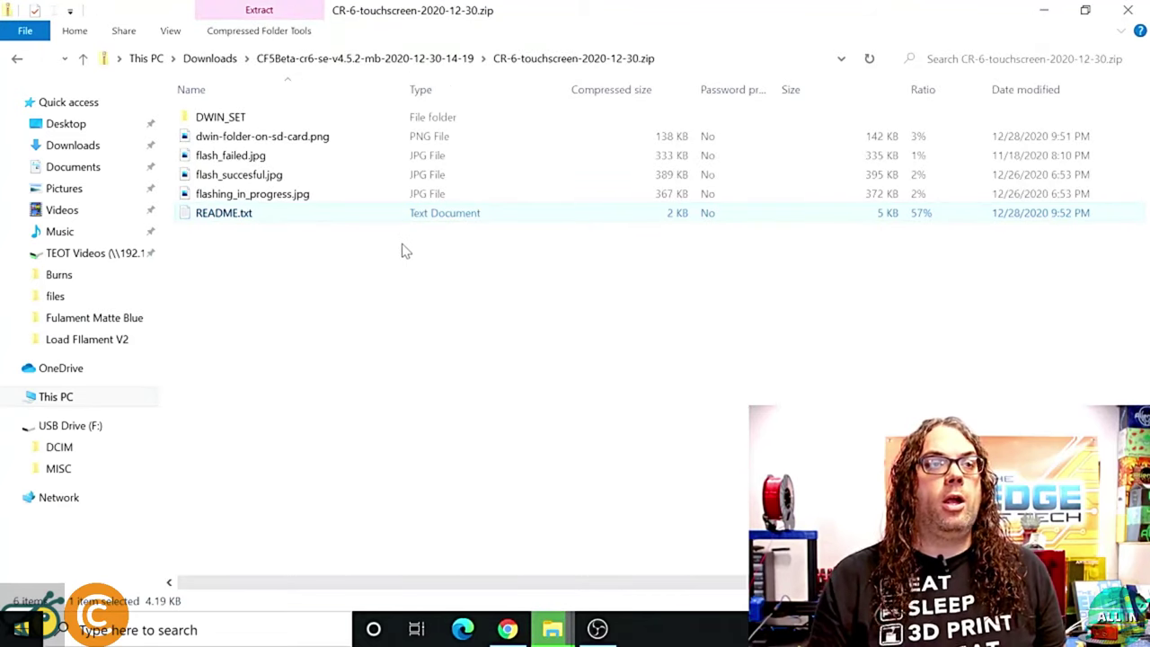
# Step: Open README.txt from CR-6-touchscreen-2020-12-30.zip and read the micro-SD card size, file system and cluster size requirements
pyautogui.doubleClick(226, 216)
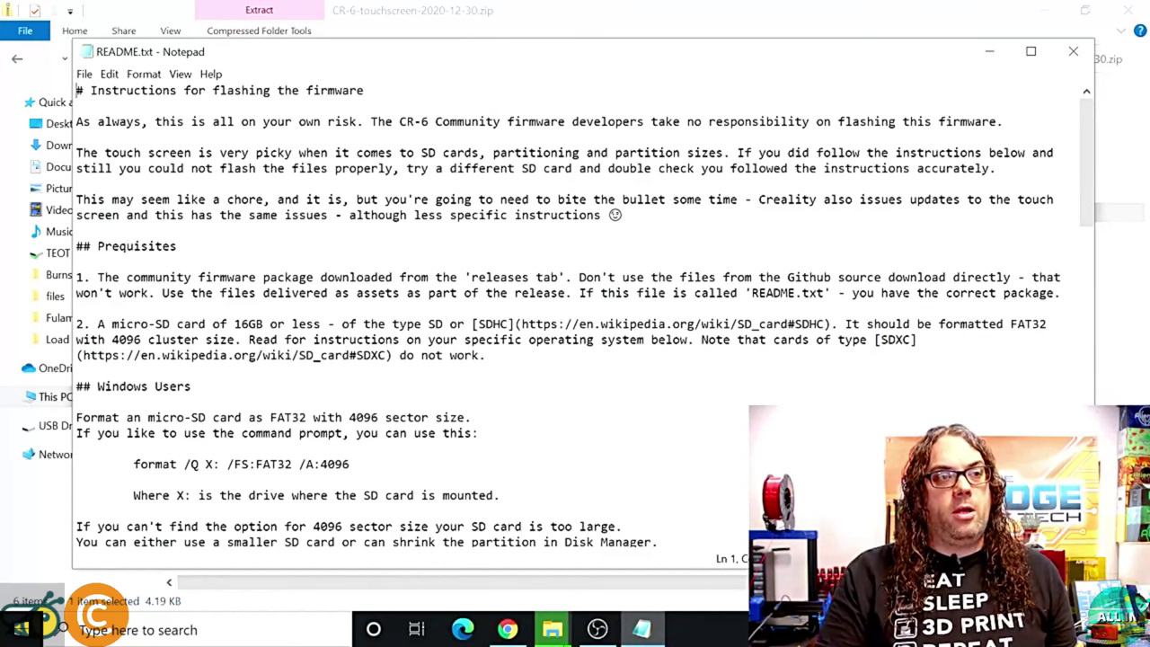
pyautogui.moveTo(105, 323); pyautogui.dragTo(277, 324)
pyautogui.click(328, 324)
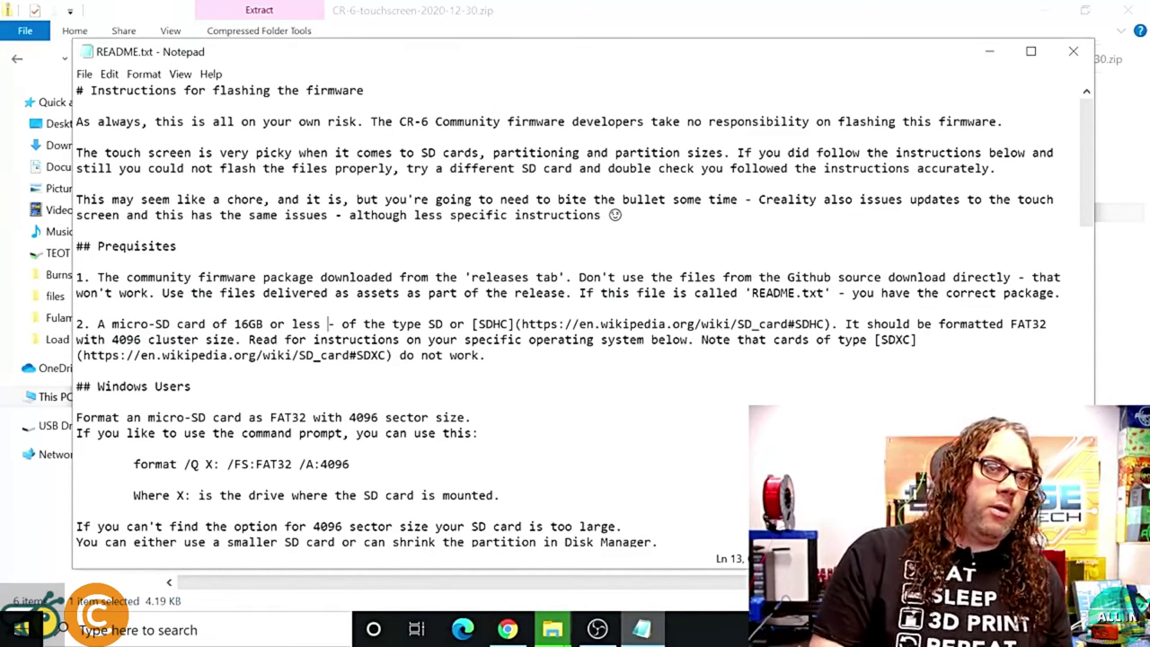
pyautogui.moveTo(982, 323); pyautogui.dragTo(1018, 324)
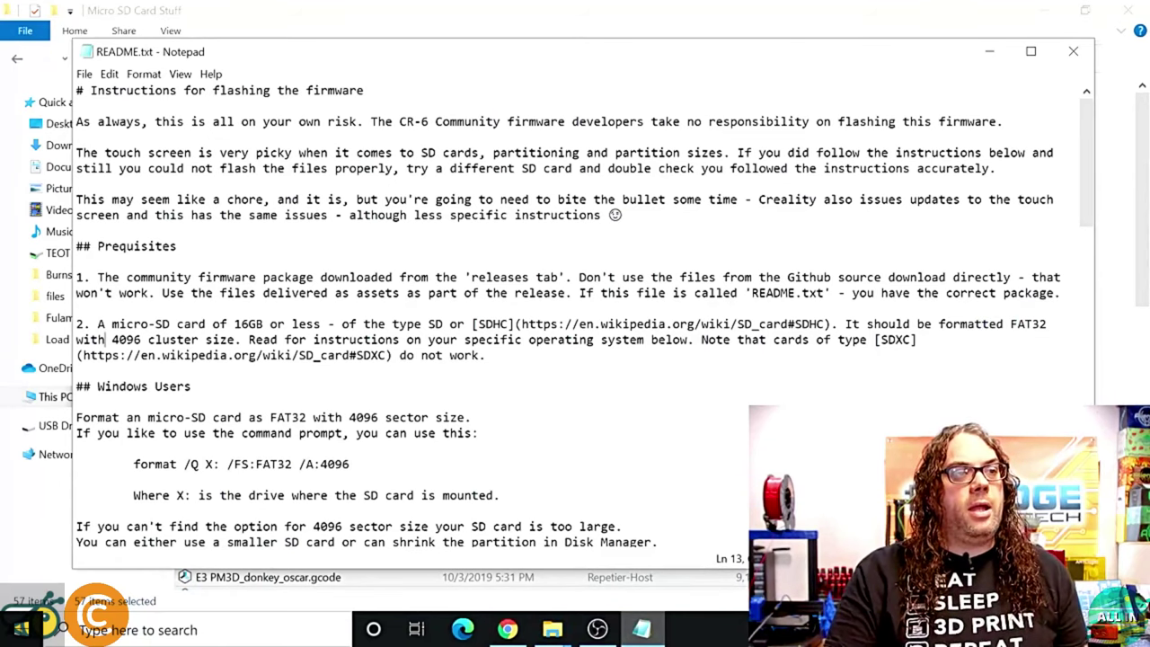
pyautogui.moveTo(105, 340); pyautogui.dragTo(230, 339)
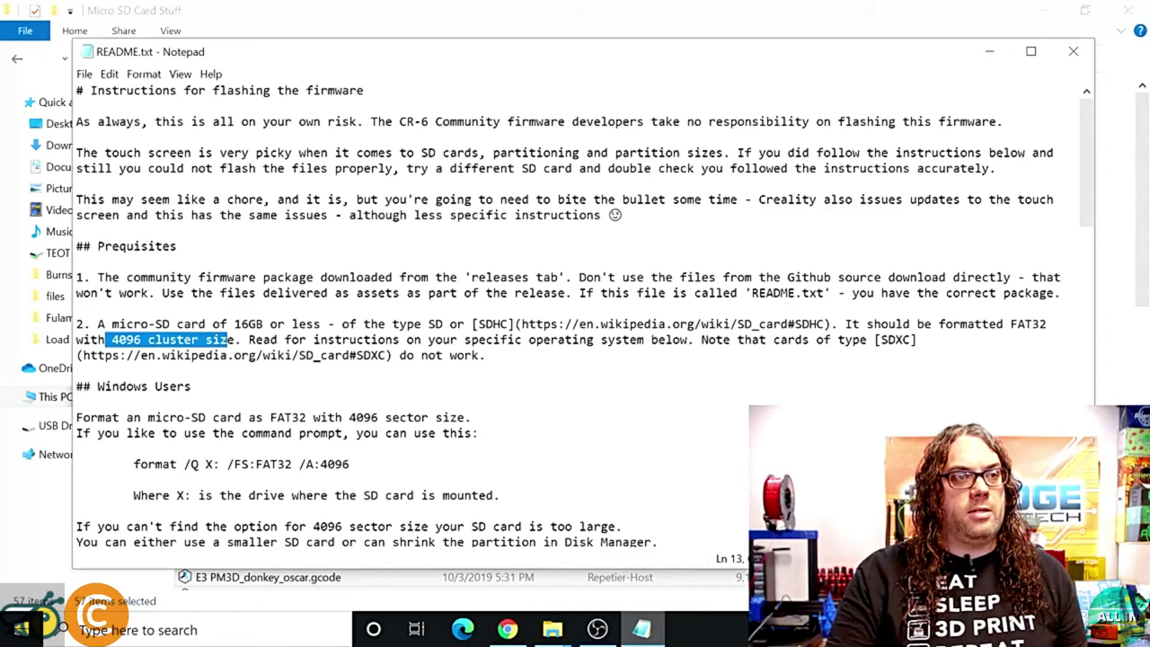
pyautogui.click(191, 387)
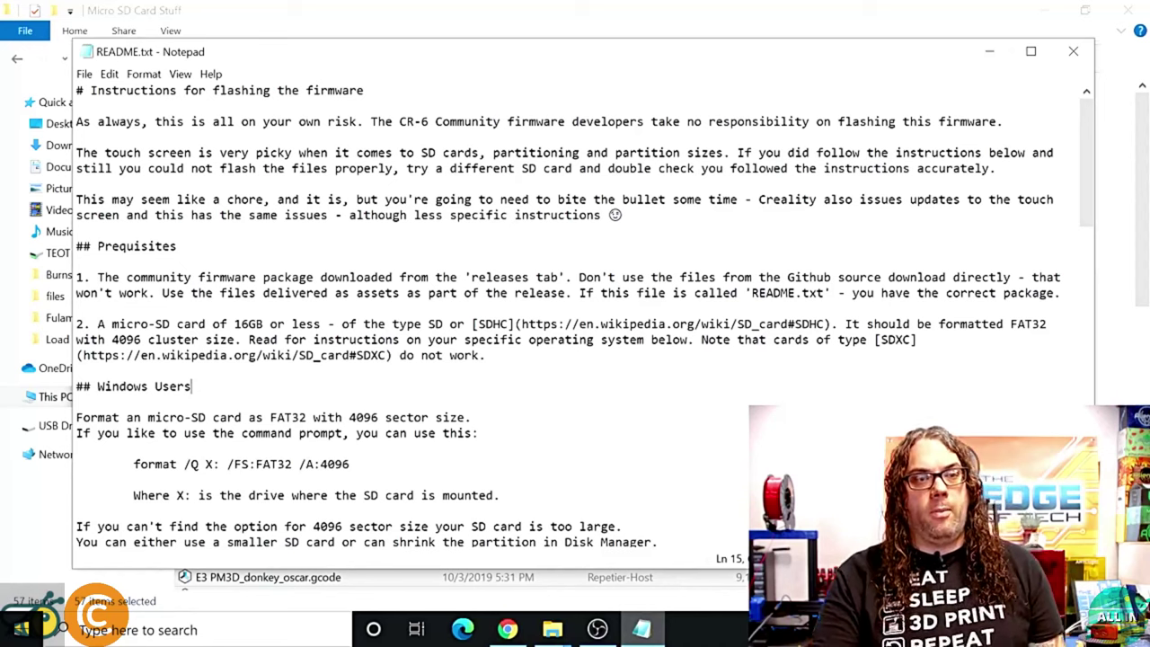
# Step: Open the format settings for USB Drive (F:) and set the allocation unit size to 4096 bytes, keeping FAT32
pyautogui.click(72, 441)
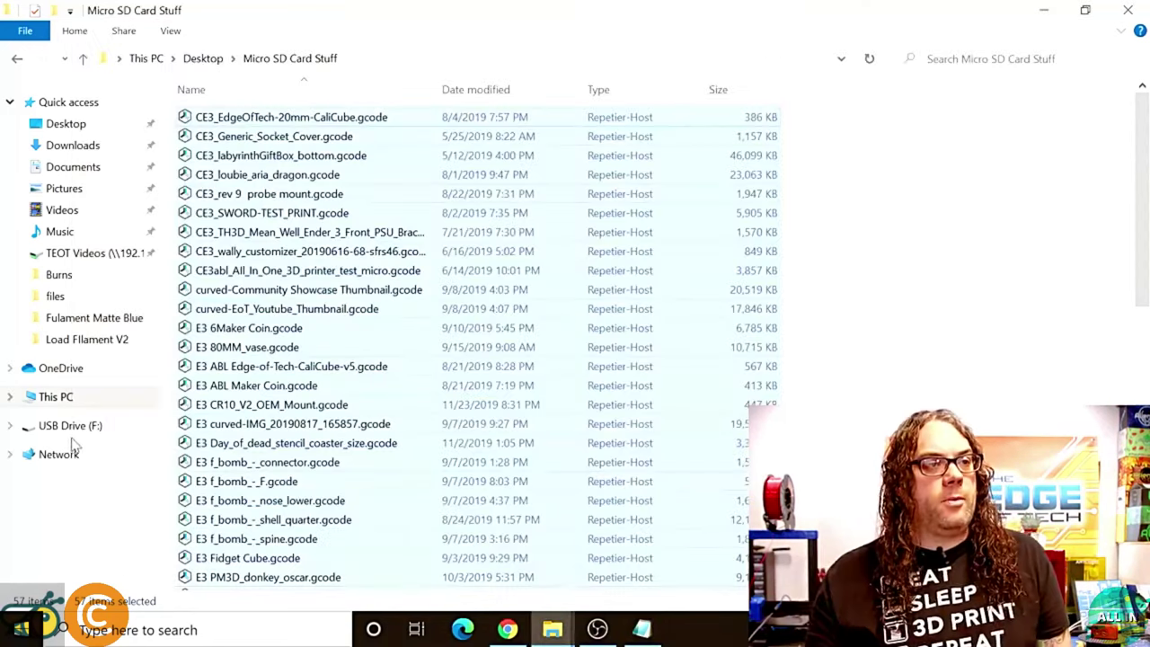
pyautogui.click(74, 433)
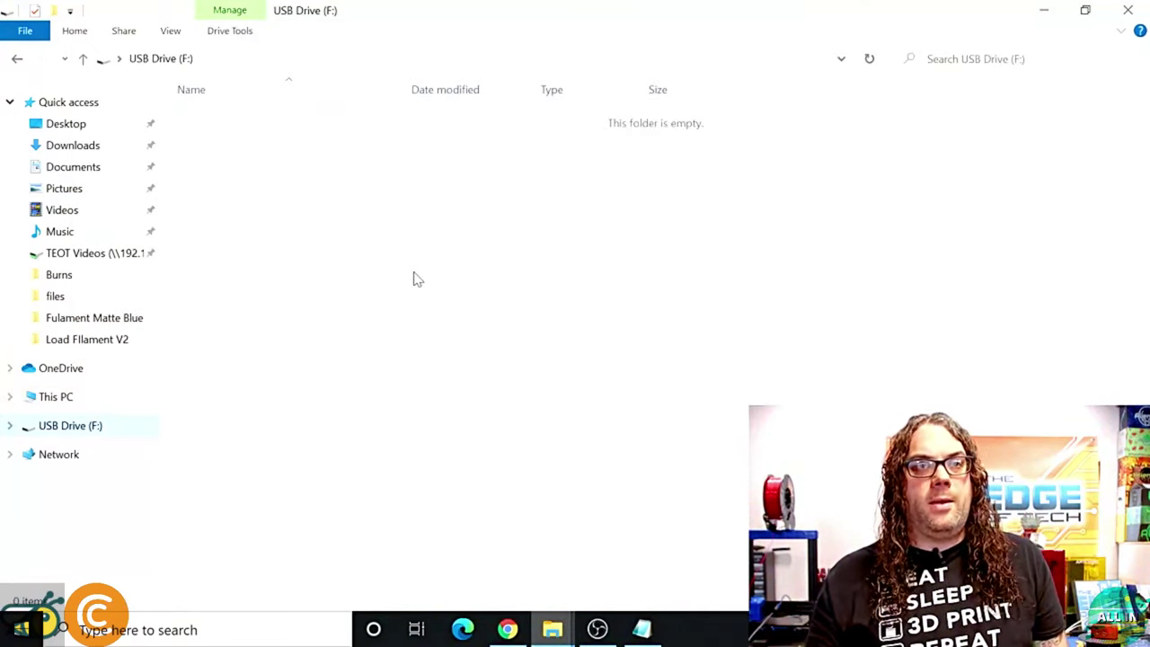
pyautogui.rightClick(135, 433)
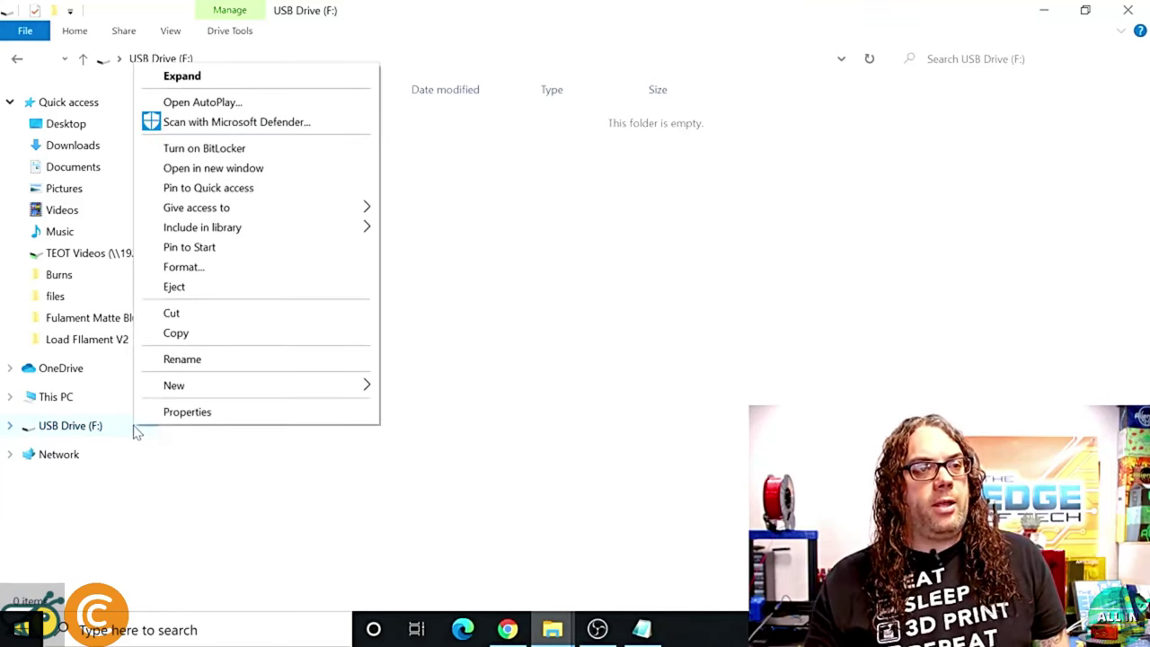
pyautogui.click(201, 273)
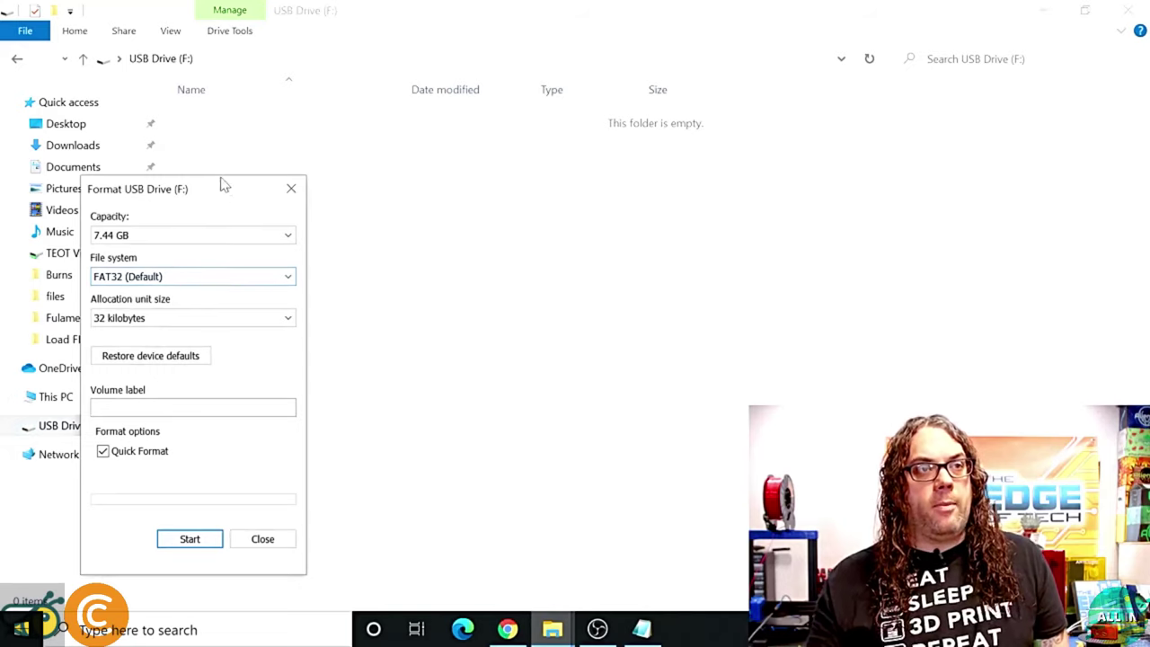
pyautogui.moveTo(223, 184); pyautogui.dragTo(359, 157)
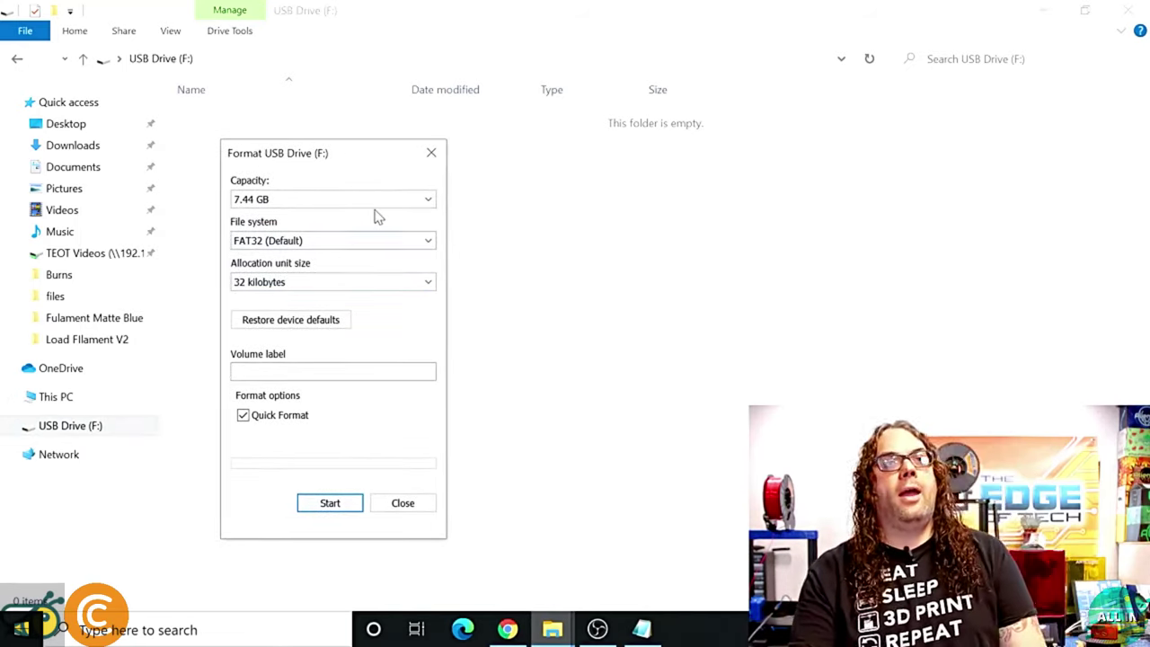
pyautogui.click(376, 201)
pyautogui.click(375, 212)
pyautogui.click(364, 282)
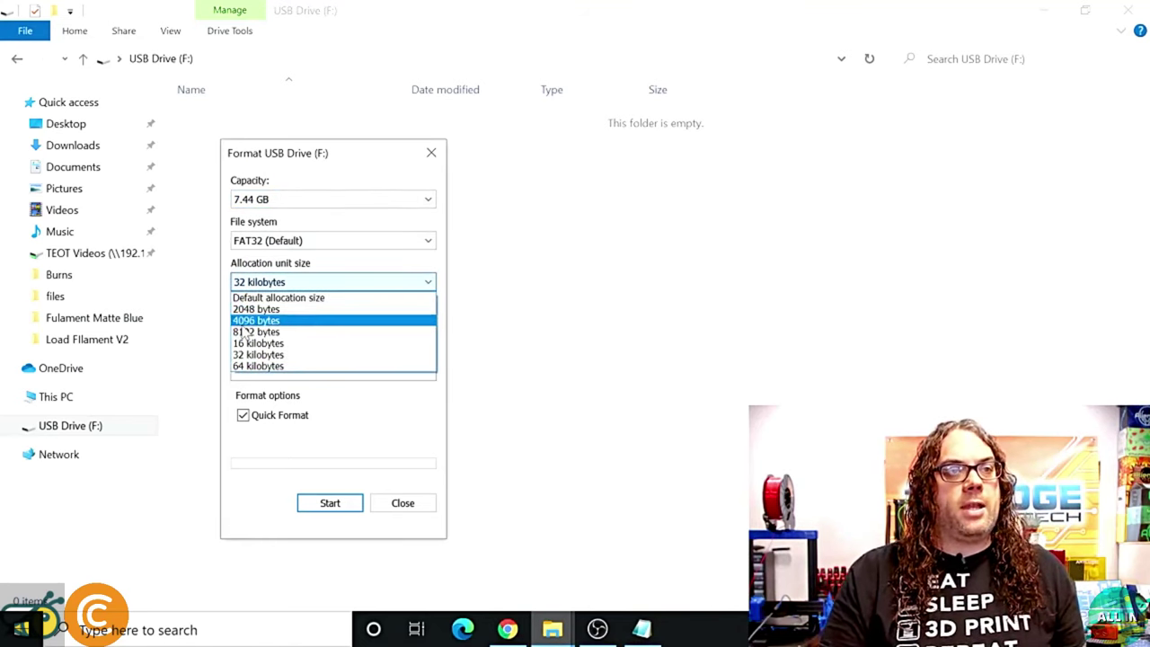
pyautogui.click(275, 324)
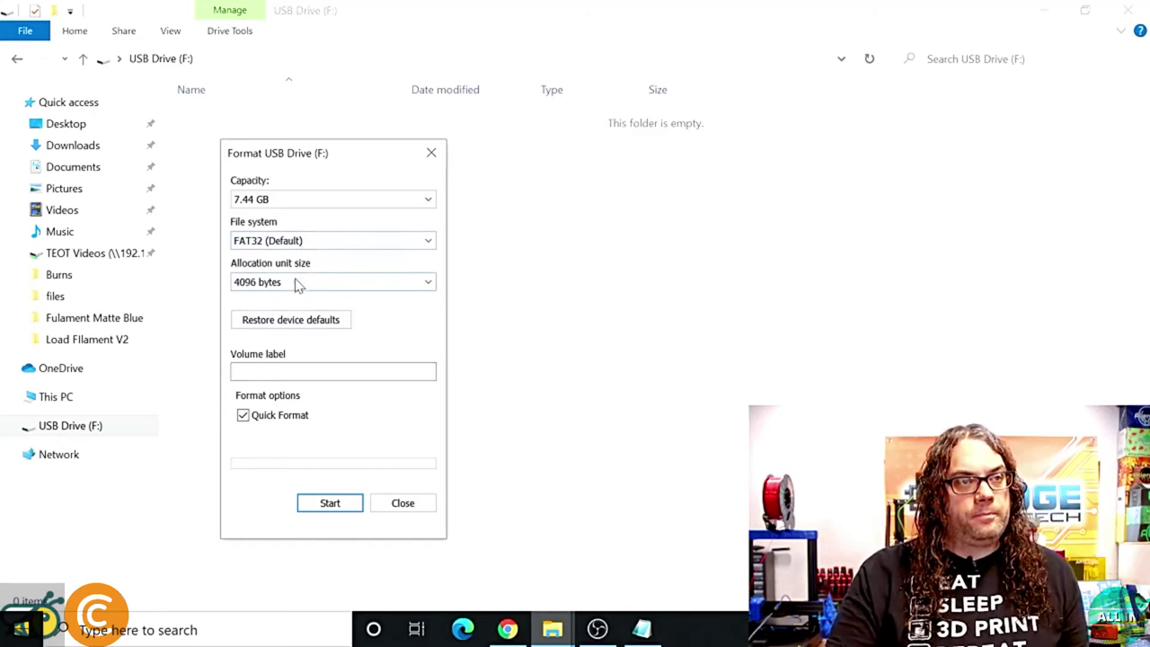
# Step: Run the quick format of USB Drive (F:), accepting the data erasure, and dismiss the completion notice
pyautogui.click(352, 514)
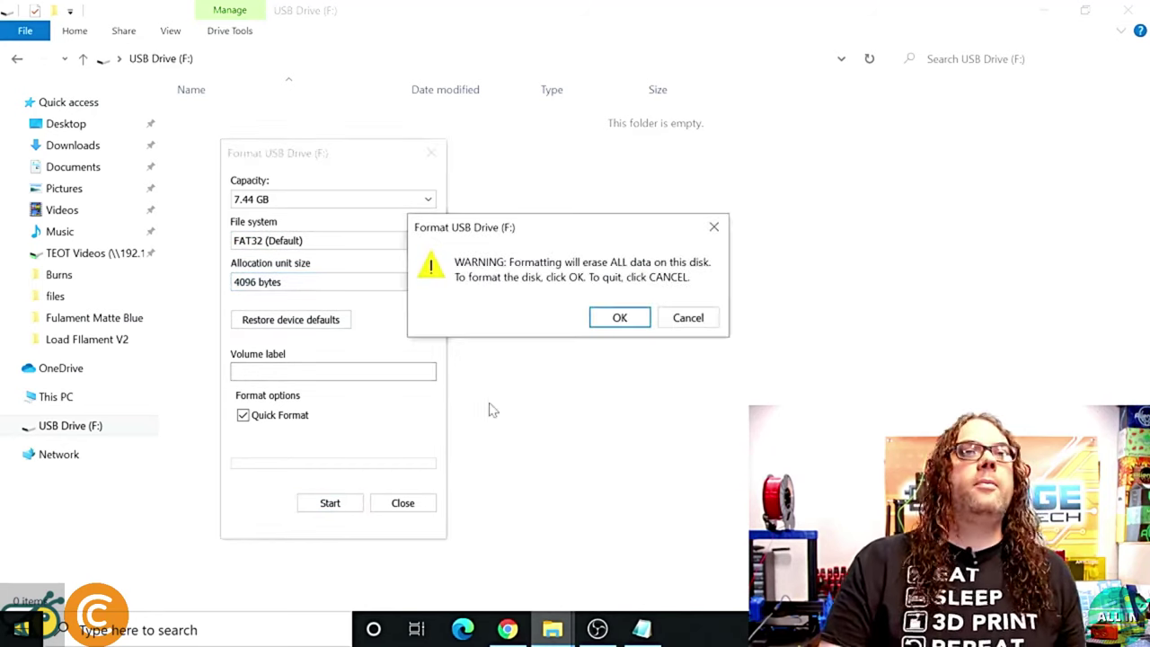
pyautogui.click(631, 321)
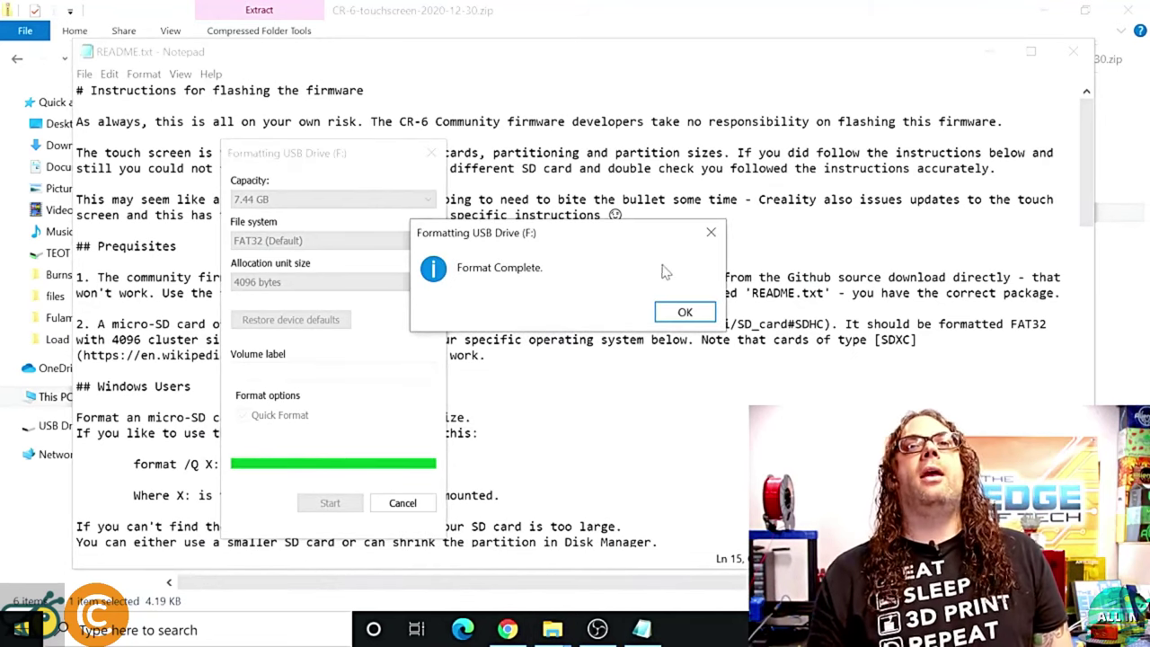
pyautogui.click(696, 321)
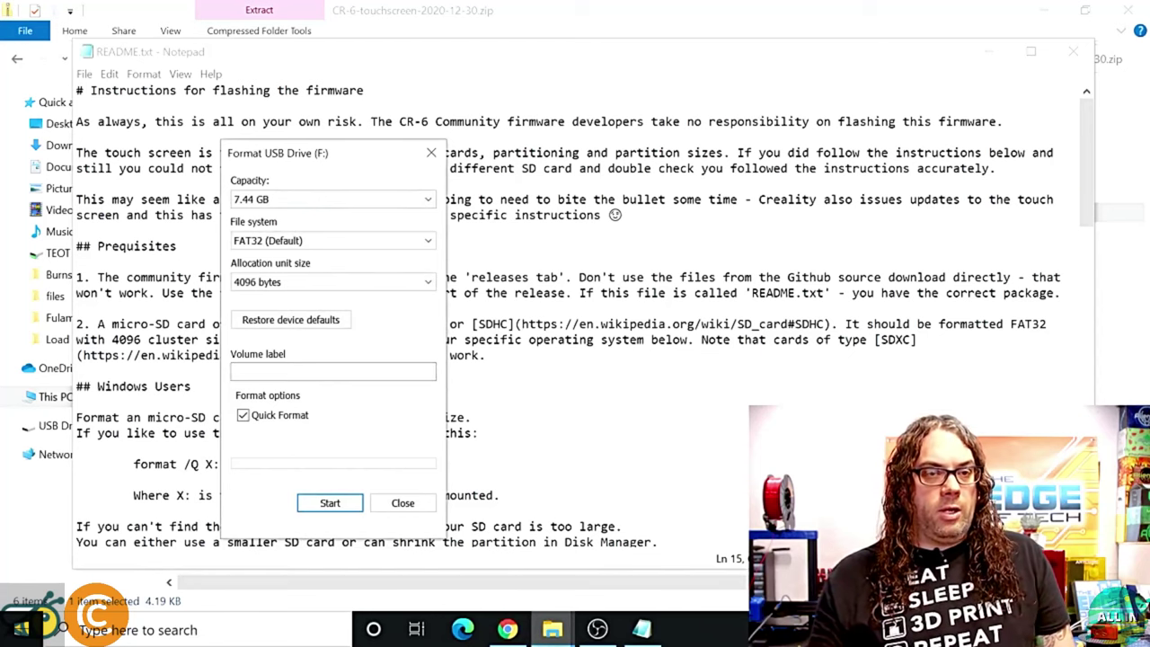
# Step: Close the format settings, read in README.txt how to put the DWIN_SET folder on the formatted card, and close the file
pyautogui.click(402, 502)
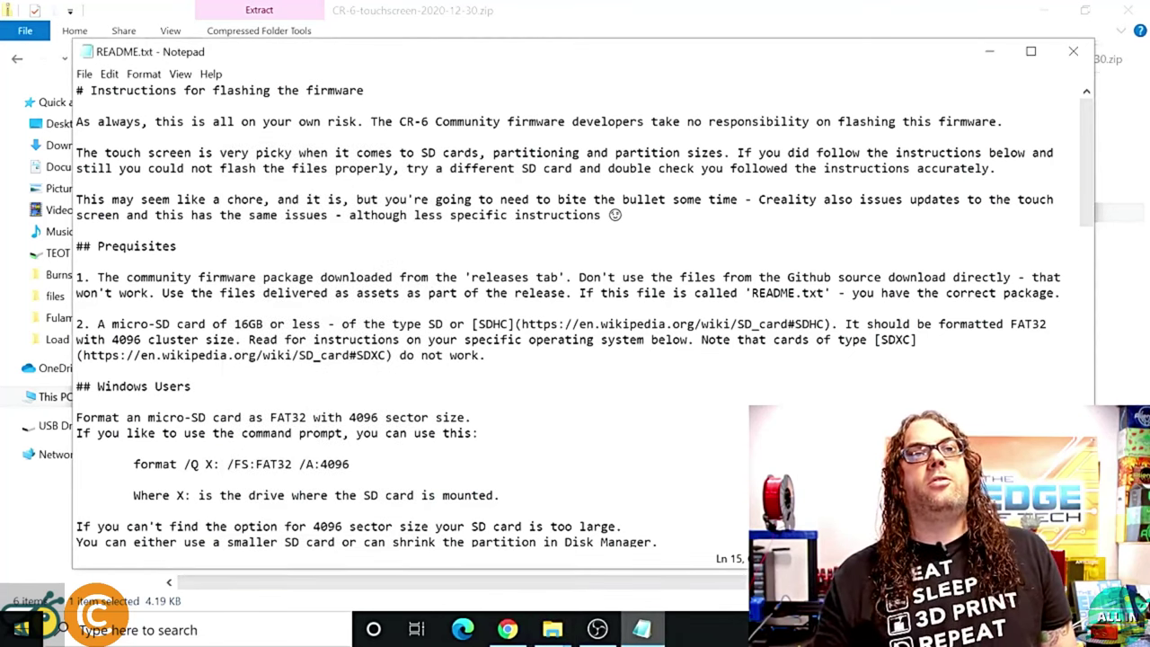
pyautogui.scroll(-3, 584, 323)
pyautogui.scroll(3, 584, 324)
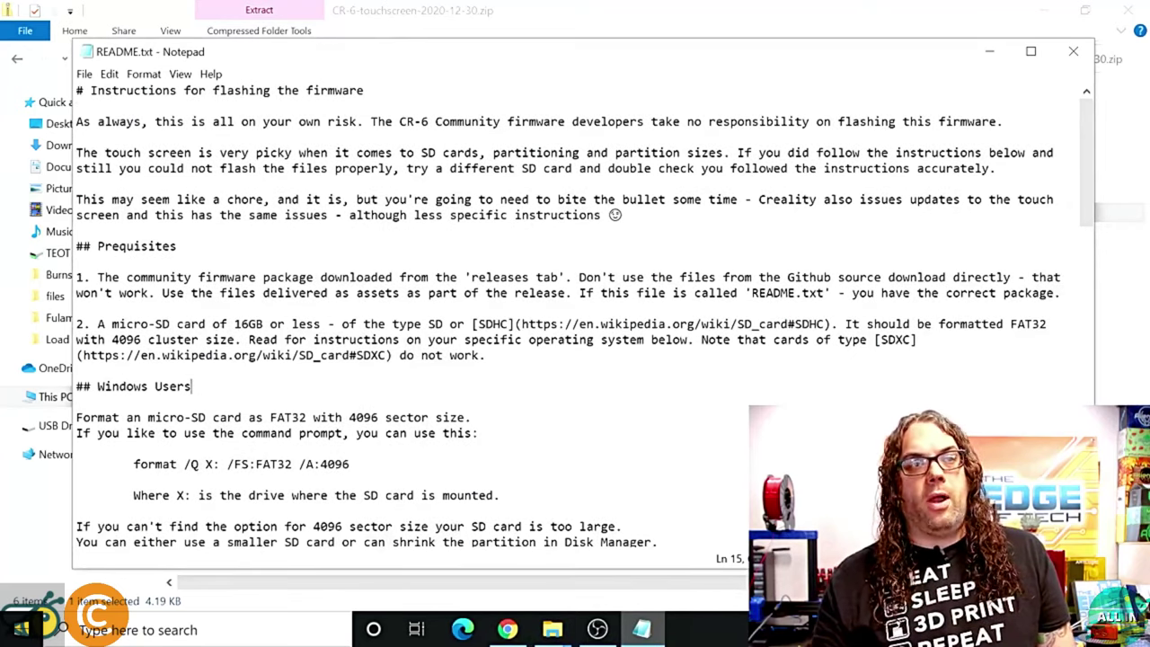
pyautogui.scroll(-4, 584, 323)
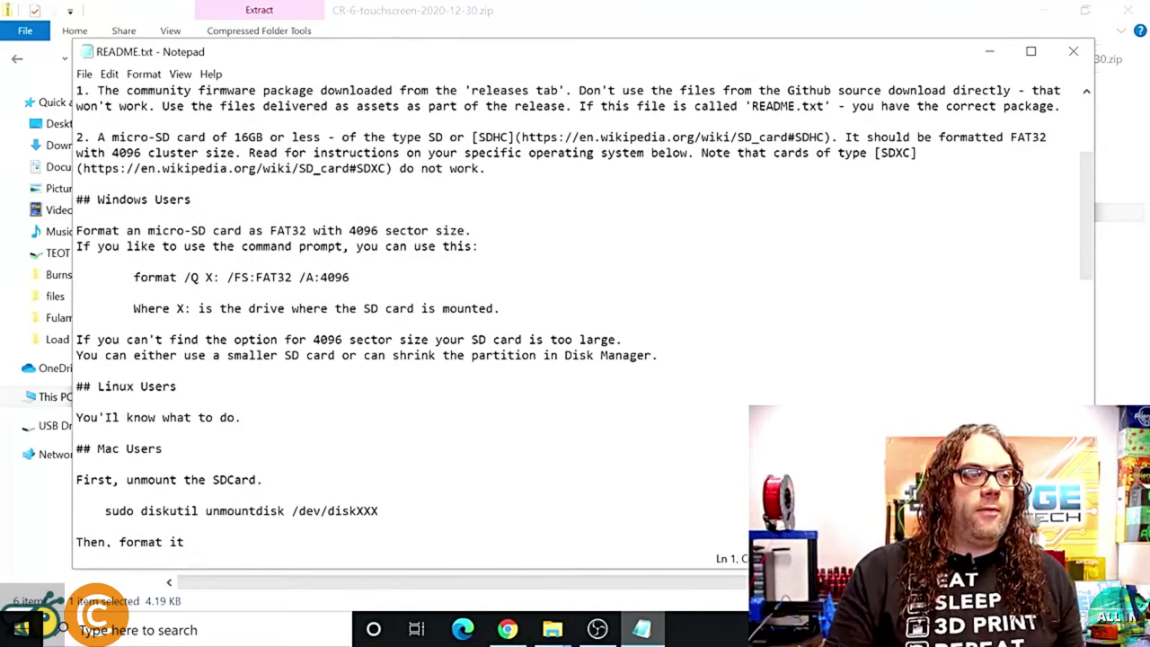
pyautogui.scroll(-9, 584, 323)
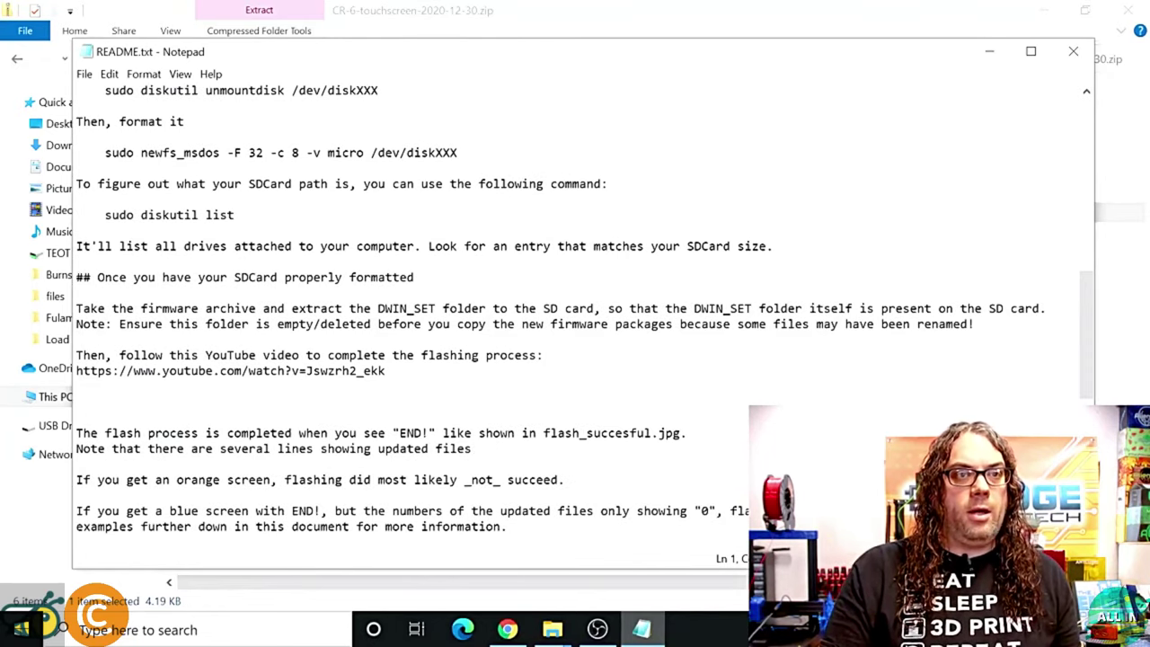
pyautogui.moveTo(442, 308); pyautogui.dragTo(392, 308)
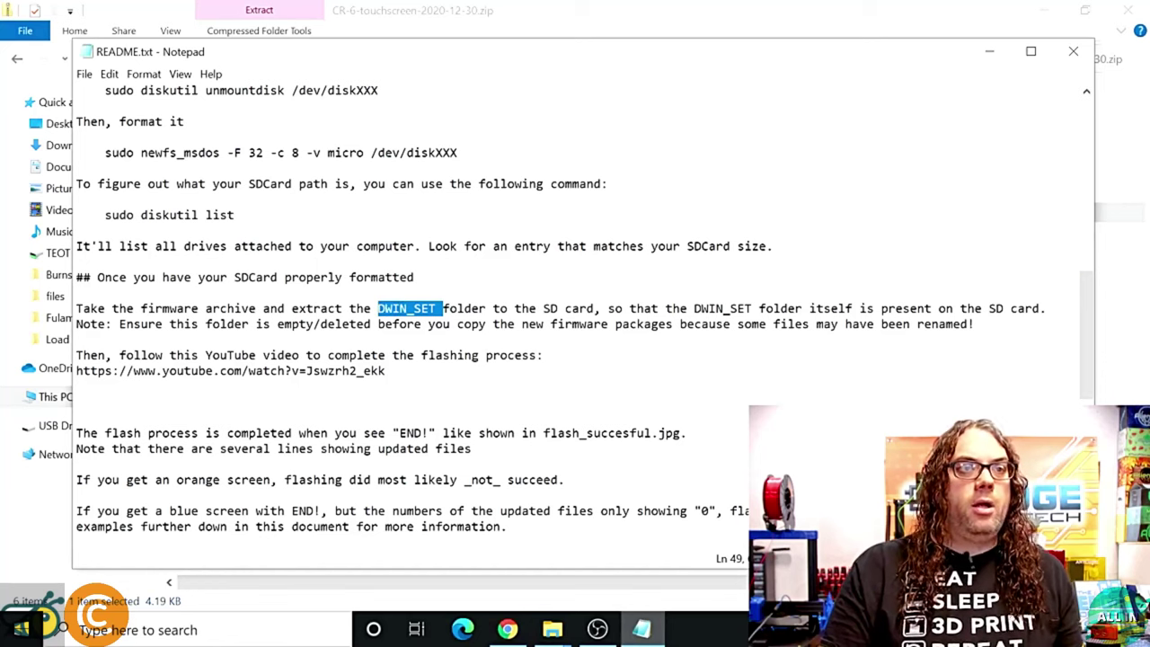
pyautogui.moveTo(495, 308); pyautogui.dragTo(600, 324)
pyautogui.click(78, 337)
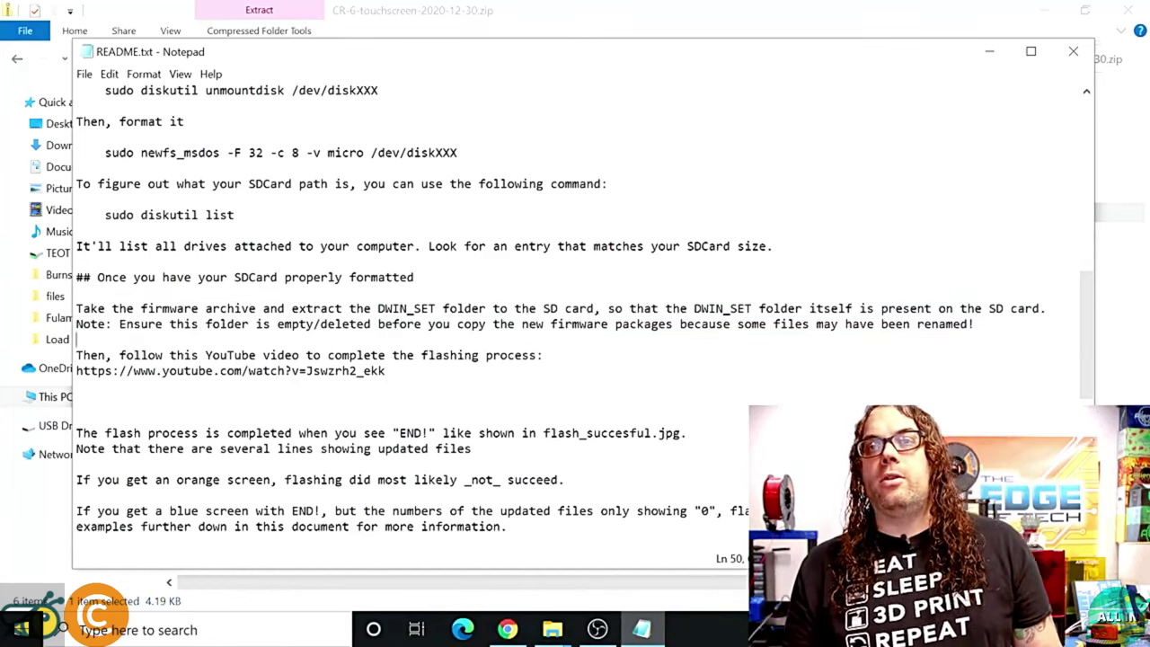
pyautogui.moveTo(703, 324); pyautogui.dragTo(780, 308)
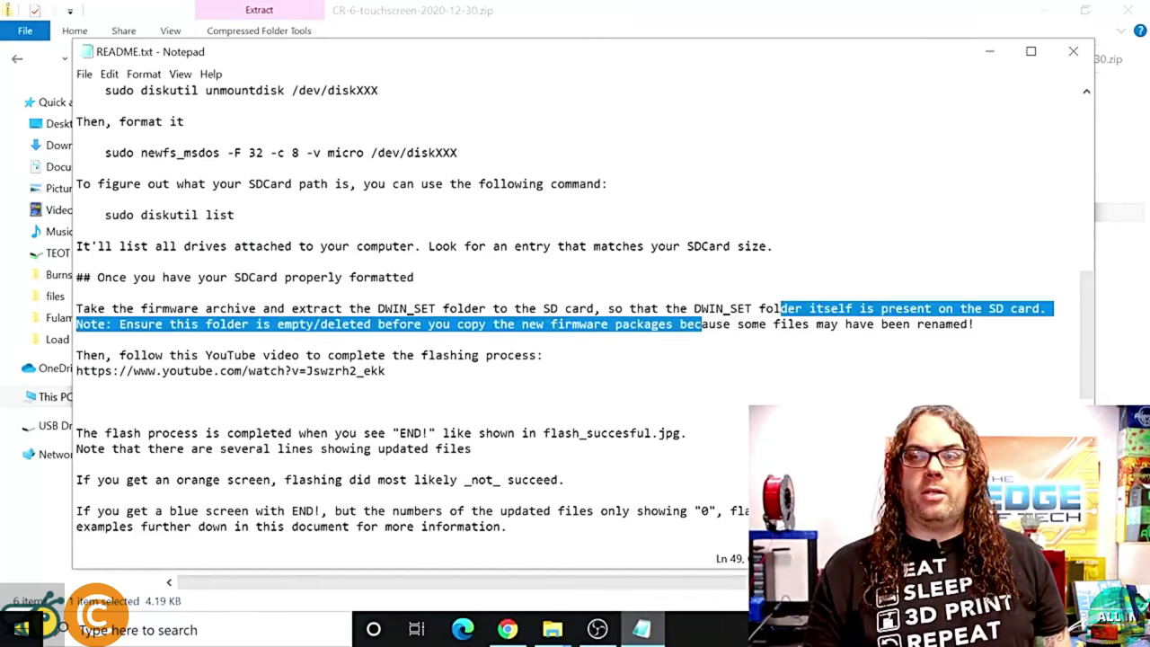
pyautogui.click(1073, 51)
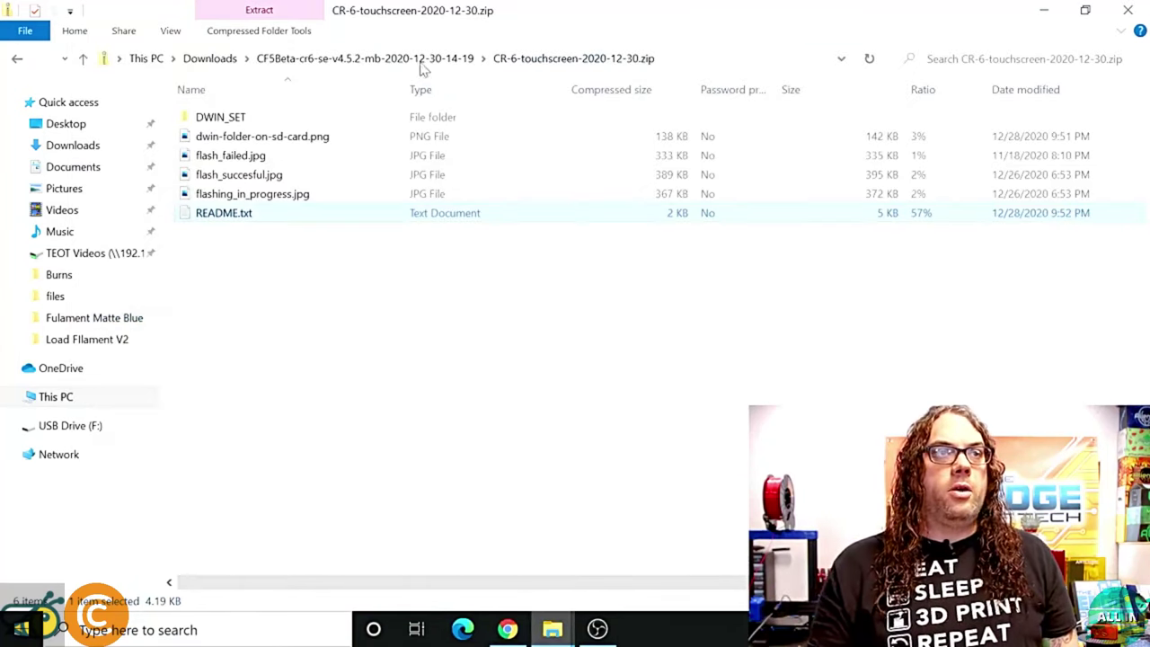
# Step: Check the contents of the DWIN_SET folder in CR-6-touchscreen-2020-12-30.zip and copy the whole folder
pyautogui.doubleClick(330, 118)
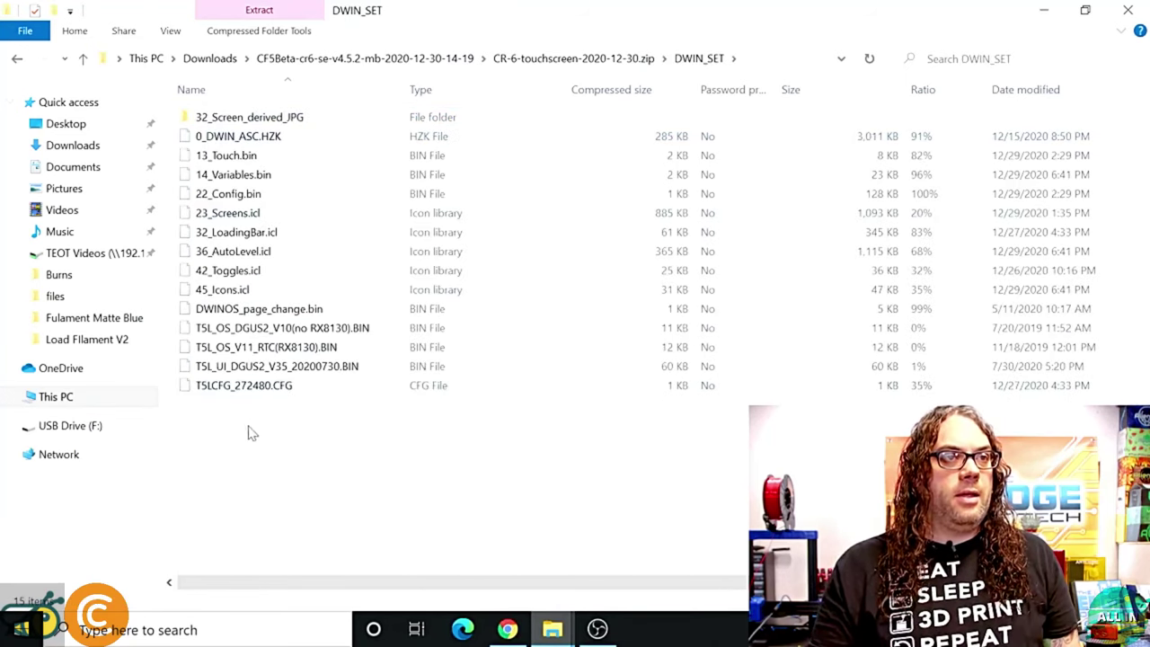
pyautogui.click(18, 61)
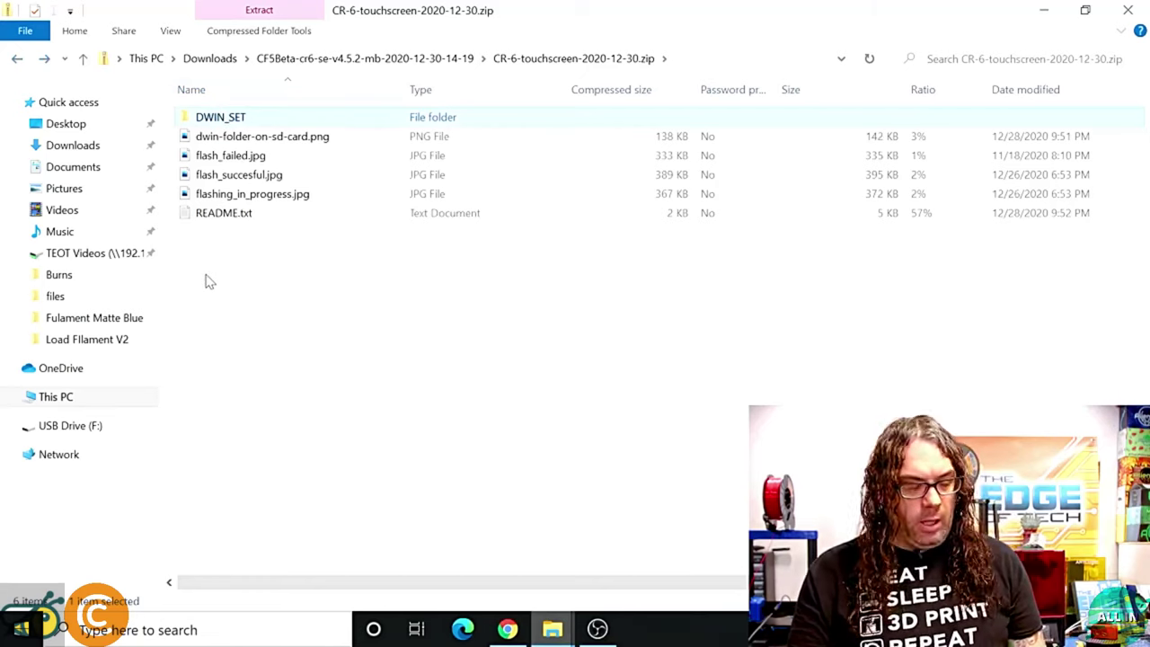
pyautogui.rightClick(252, 119)
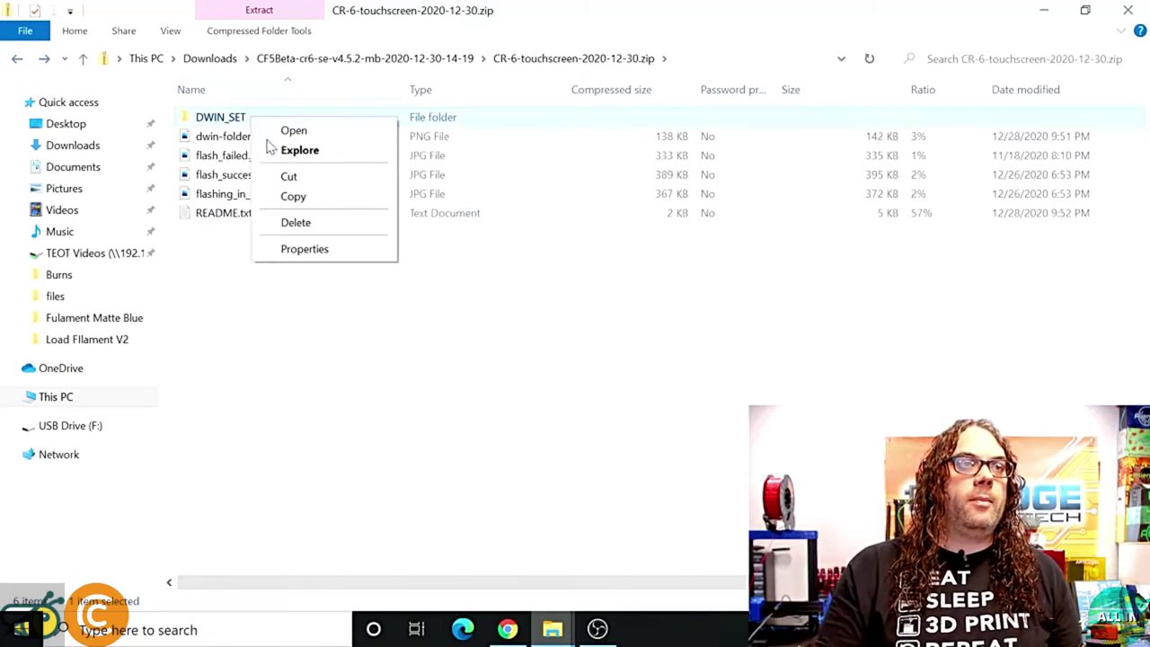
pyautogui.click(294, 198)
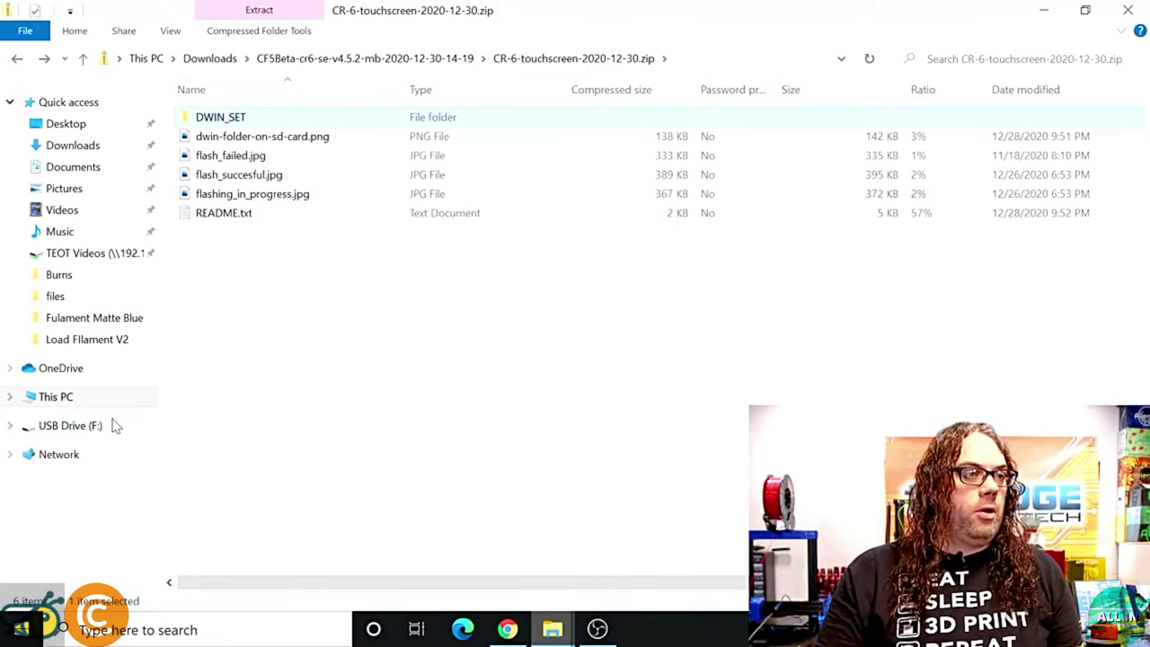
# Step: Paste the copied DWIN_SET folder into the root of USB Drive (F:) and eject the drive
pyautogui.click(72, 426)
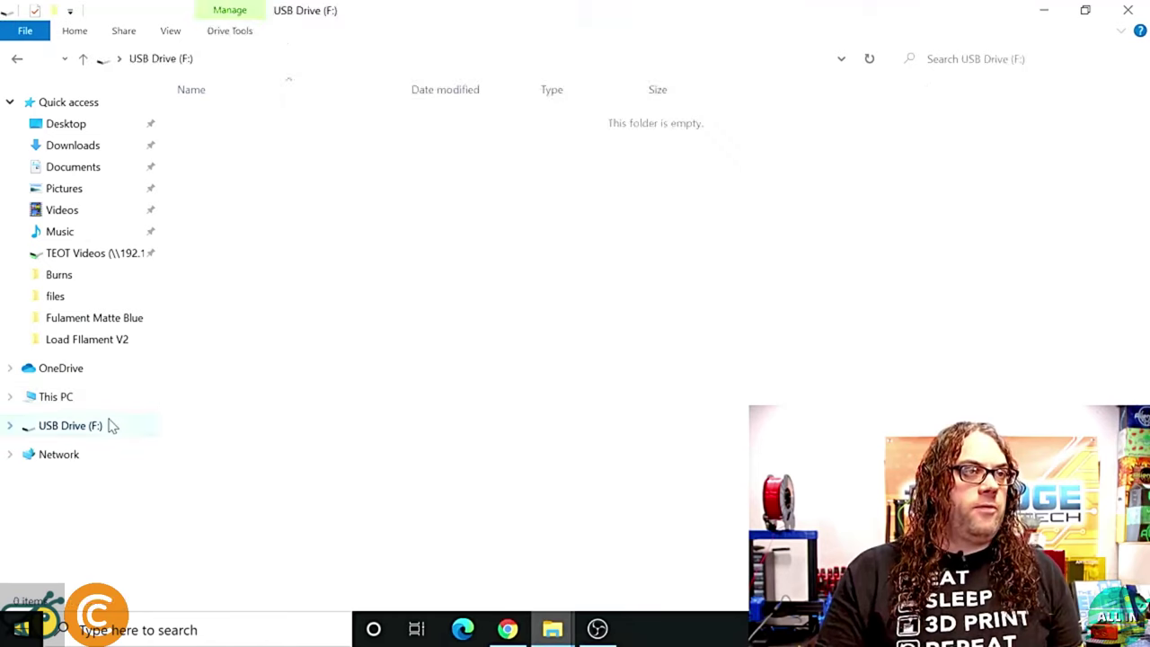
pyautogui.rightClick(258, 195)
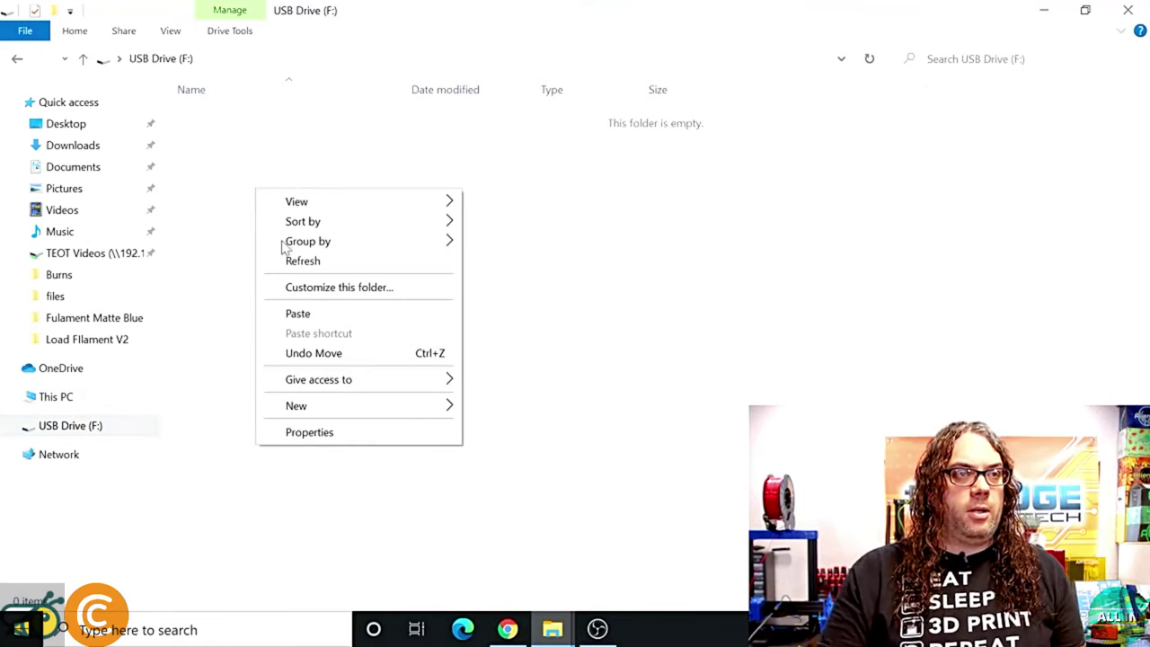
pyautogui.moveTo(449, 409)
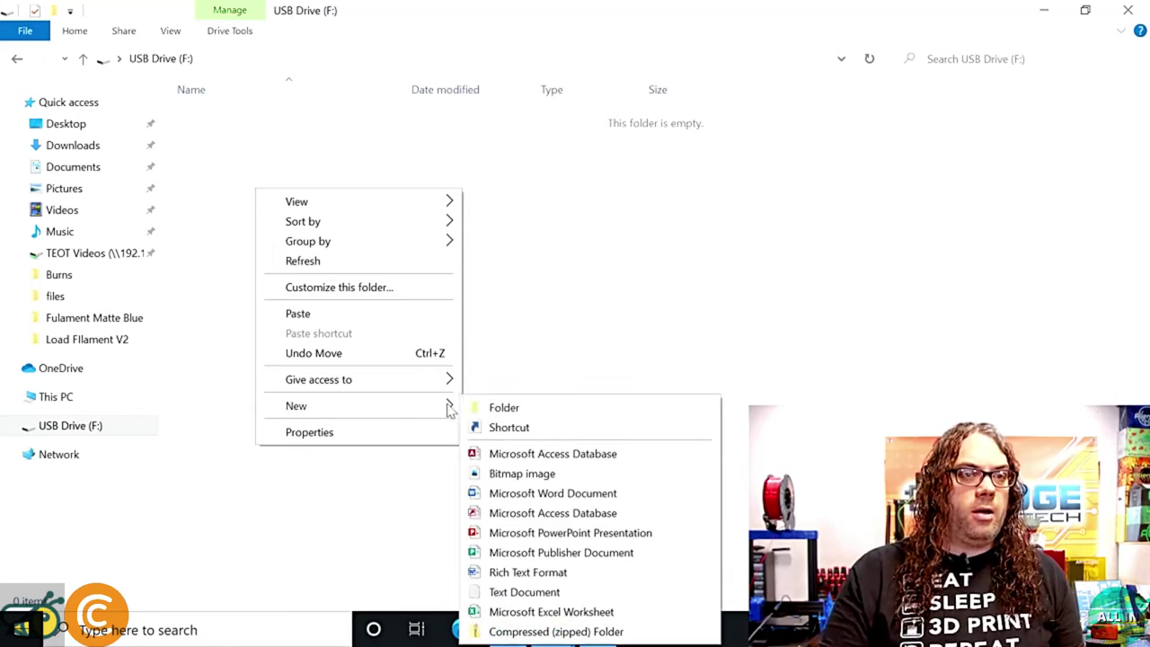
pyautogui.click(336, 316)
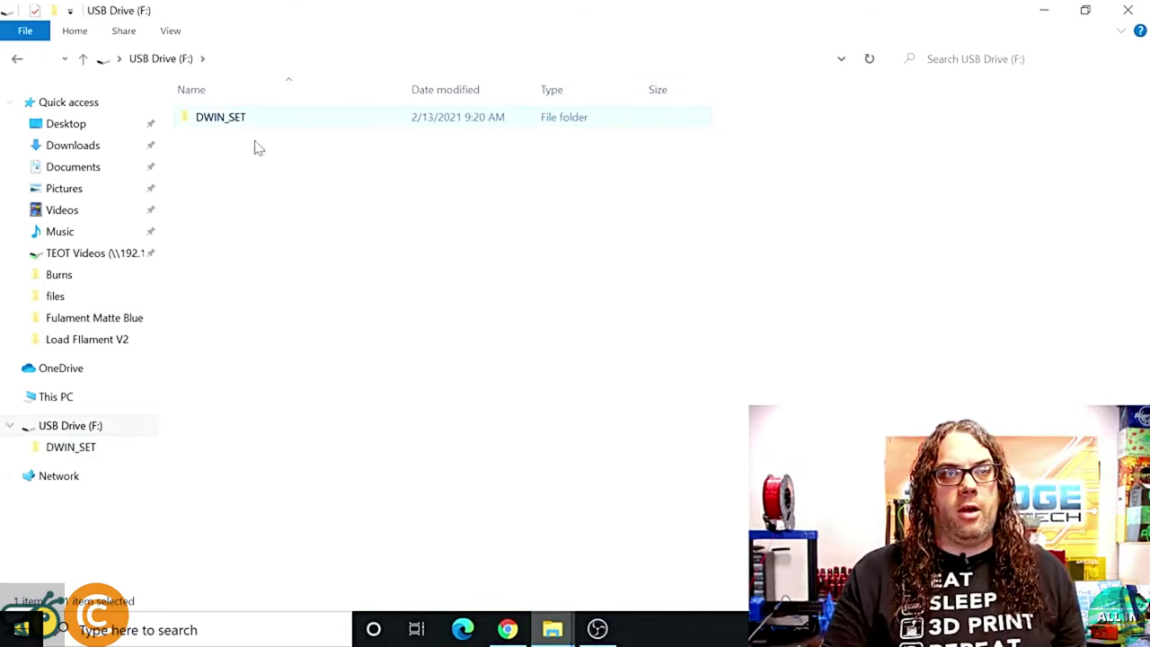
pyautogui.rightClick(140, 431)
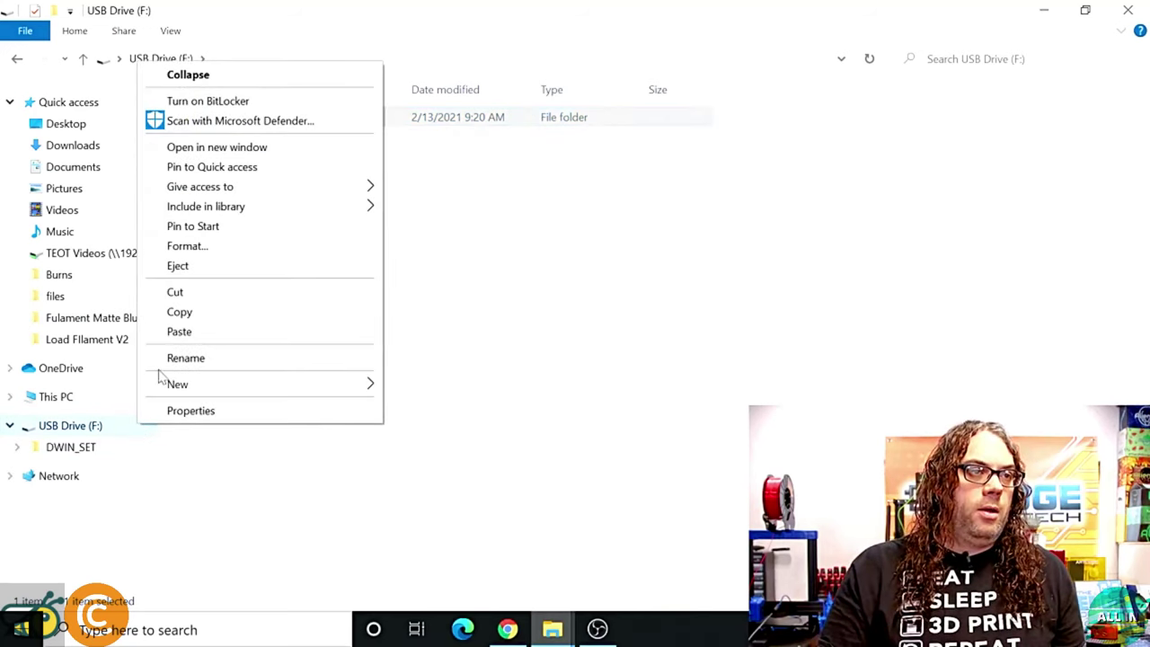
pyautogui.click(178, 268)
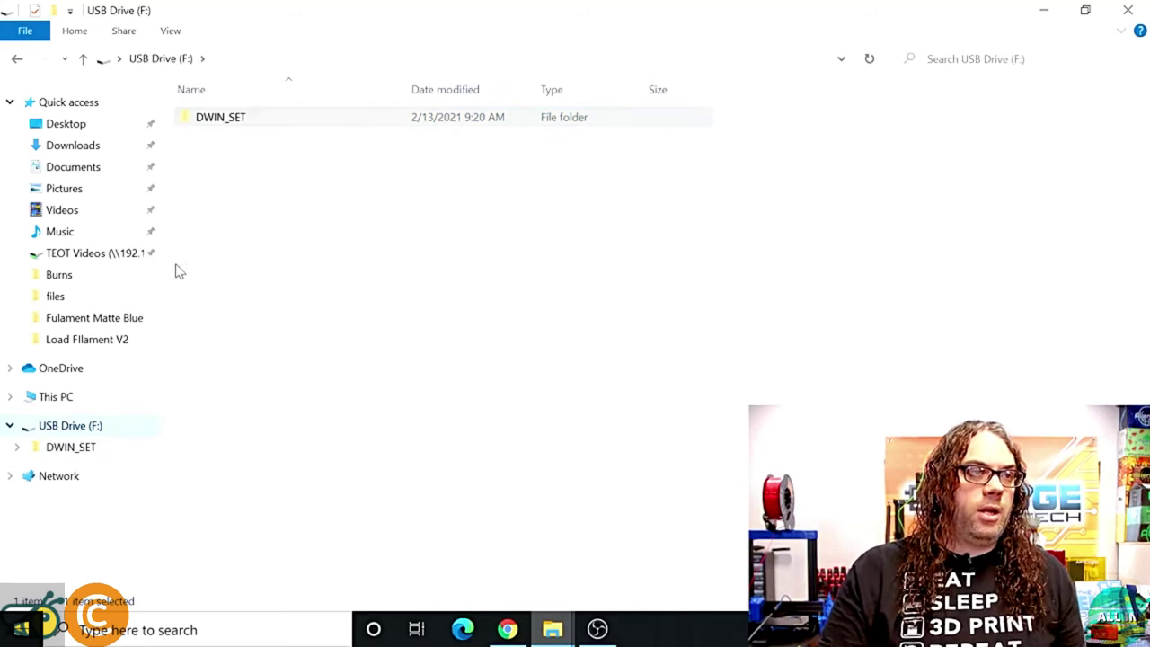